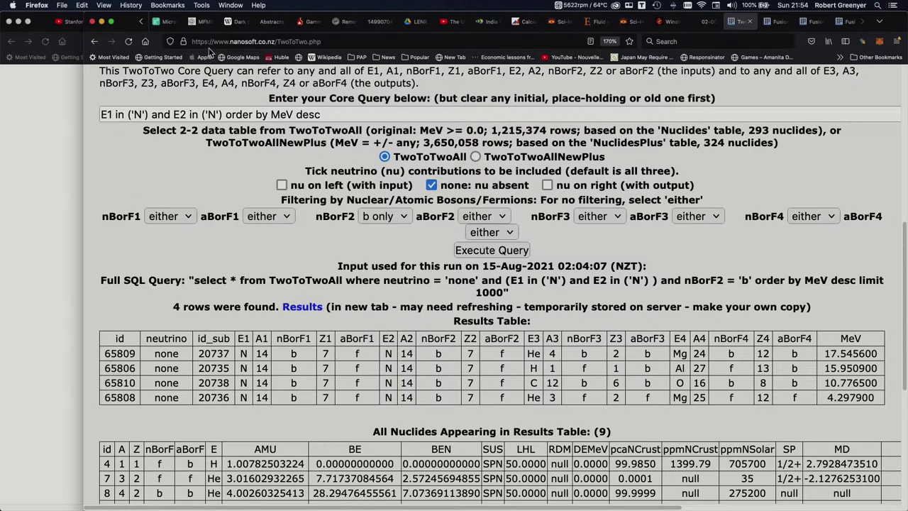
# Review the TwoToTwo query page from its introduction down to the N + N results table.
pyautogui.scroll(10, 753, 213)
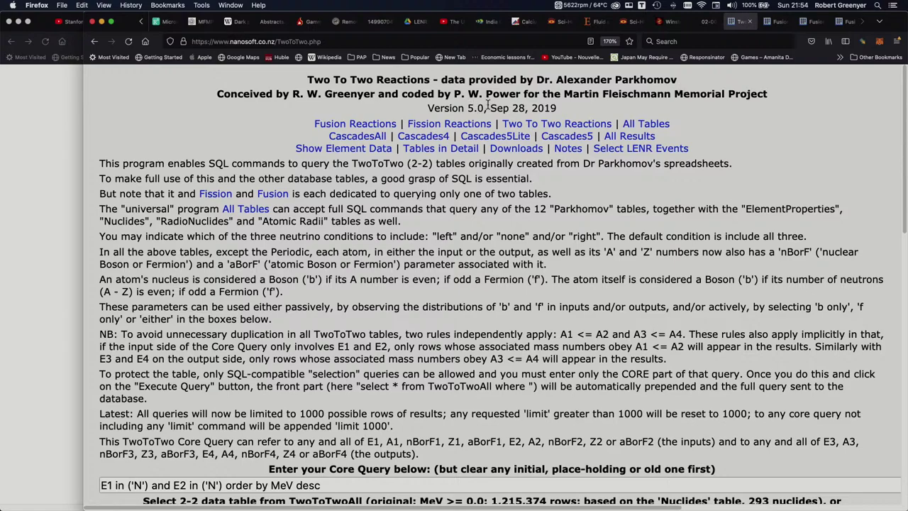
pyautogui.scroll(-2, 436, 244)
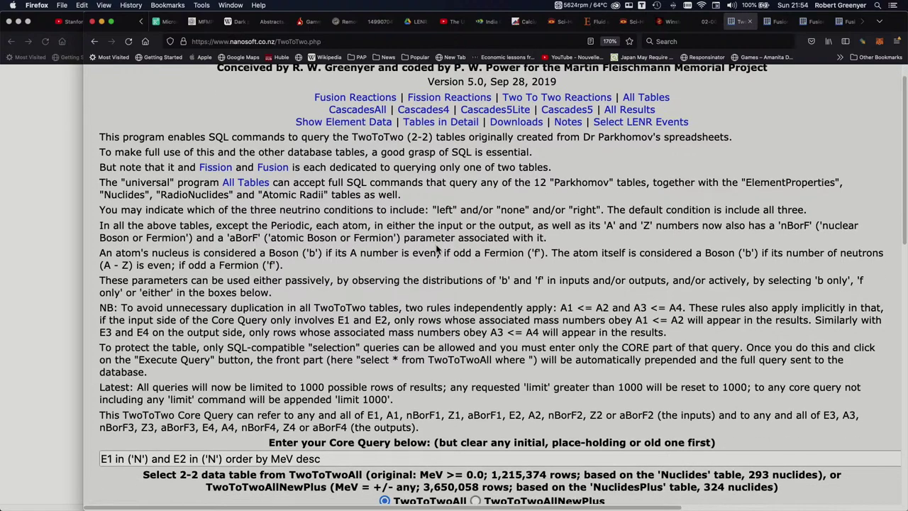
pyautogui.scroll(2, 438, 246)
pyautogui.scroll(1, 438, 245)
pyautogui.scroll(-10, 438, 246)
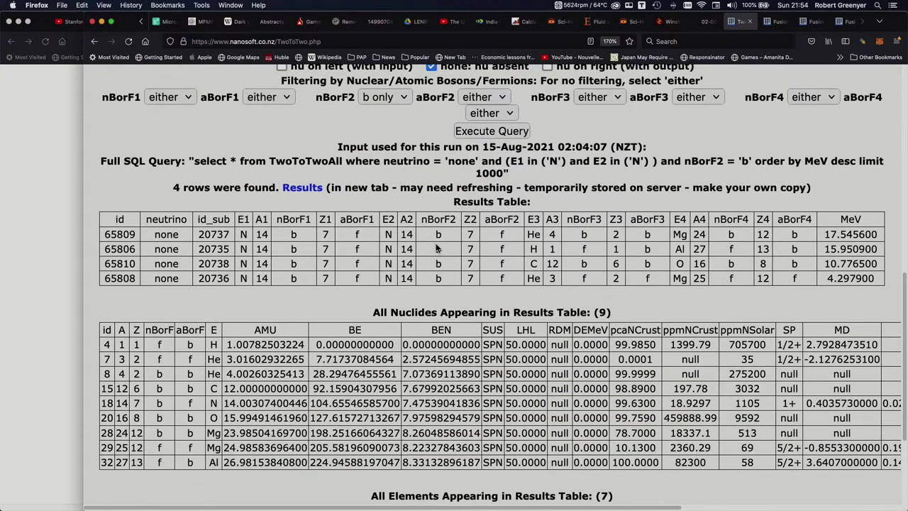
pyautogui.scroll(2, 437, 246)
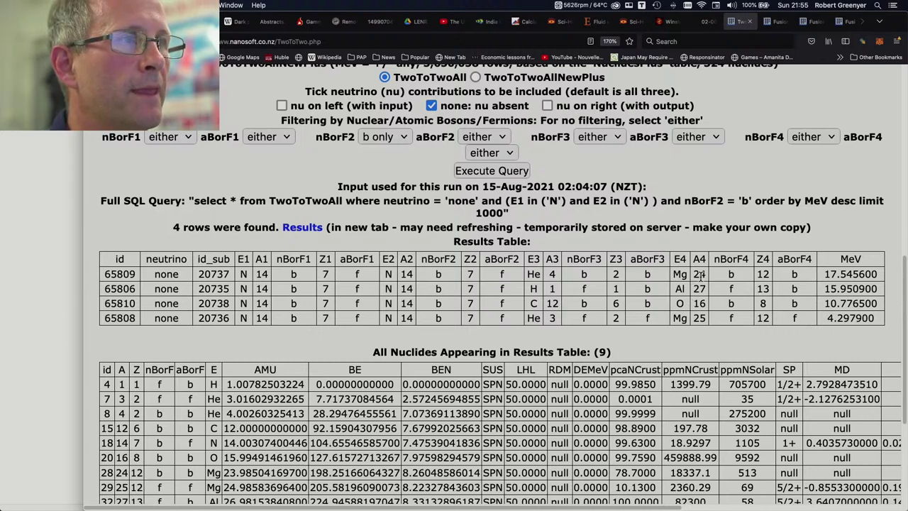
# Highlight the output nuclides H 1 and Al 27, plus C 12 and O 16, in the TwoToTwo results table.
pyautogui.doubleClick(533, 288)
pyautogui.moveTo(552, 289); pyautogui.dragTo(562, 291)
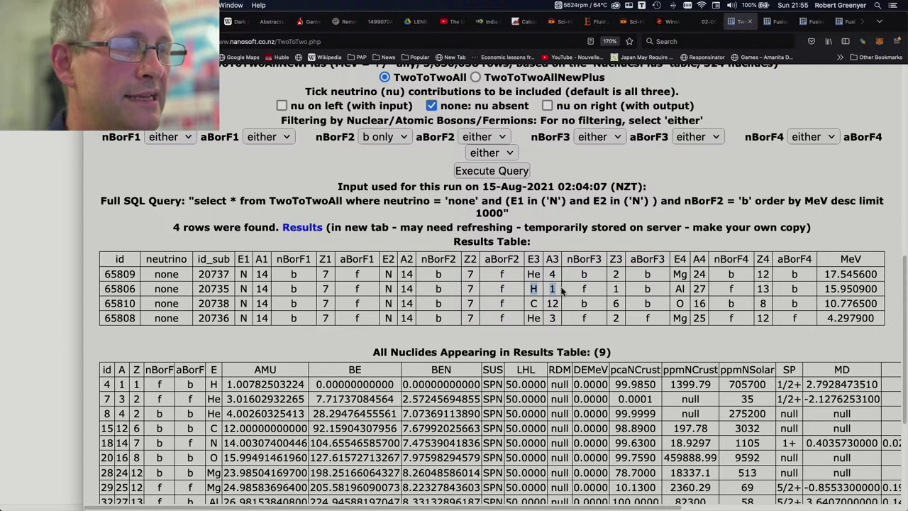
pyautogui.doubleClick(677, 289)
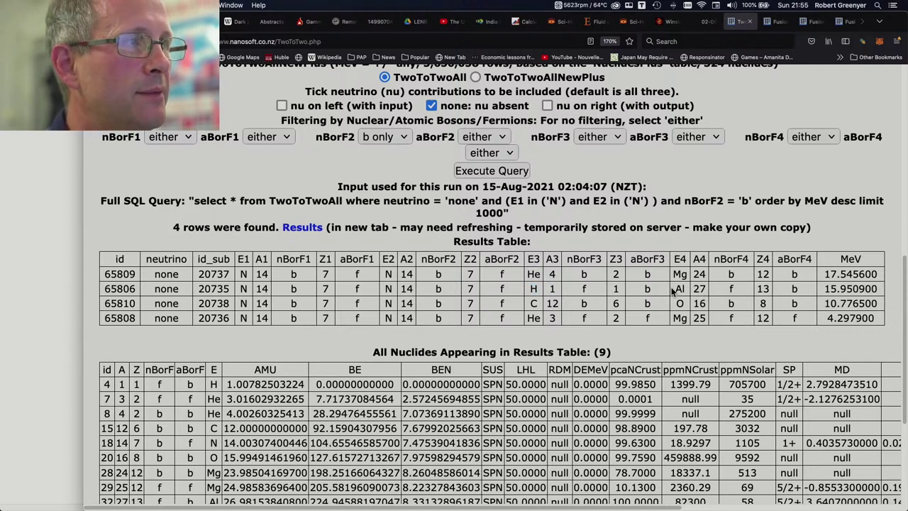
pyautogui.moveTo(677, 288); pyautogui.dragTo(703, 291)
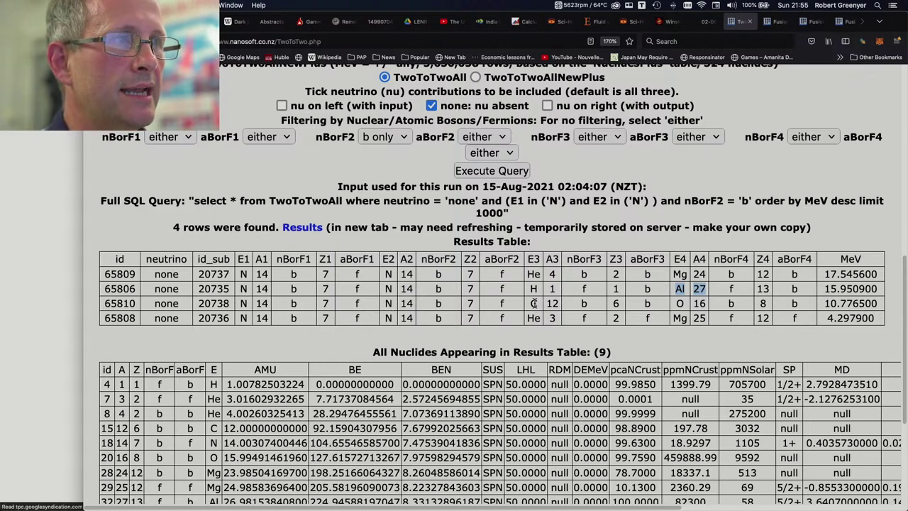
pyautogui.moveTo(534, 303); pyautogui.dragTo(558, 303)
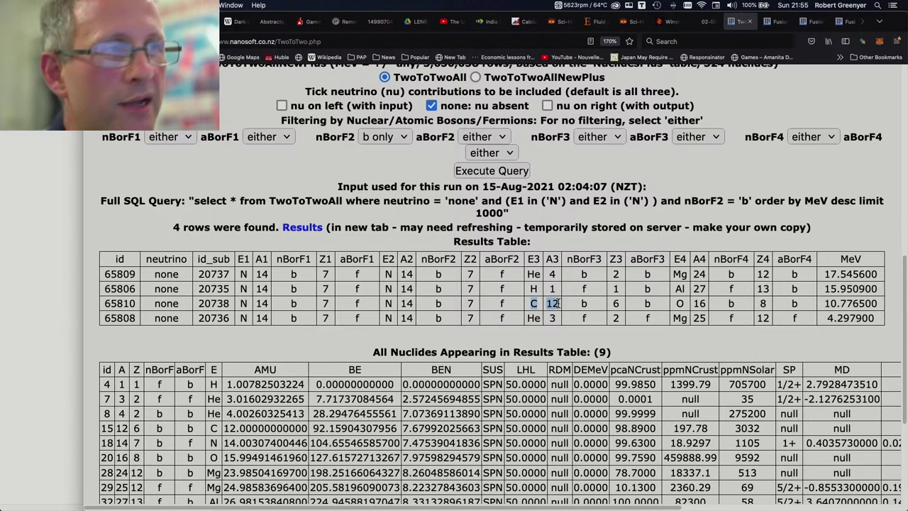
pyautogui.moveTo(676, 303); pyautogui.dragTo(714, 309)
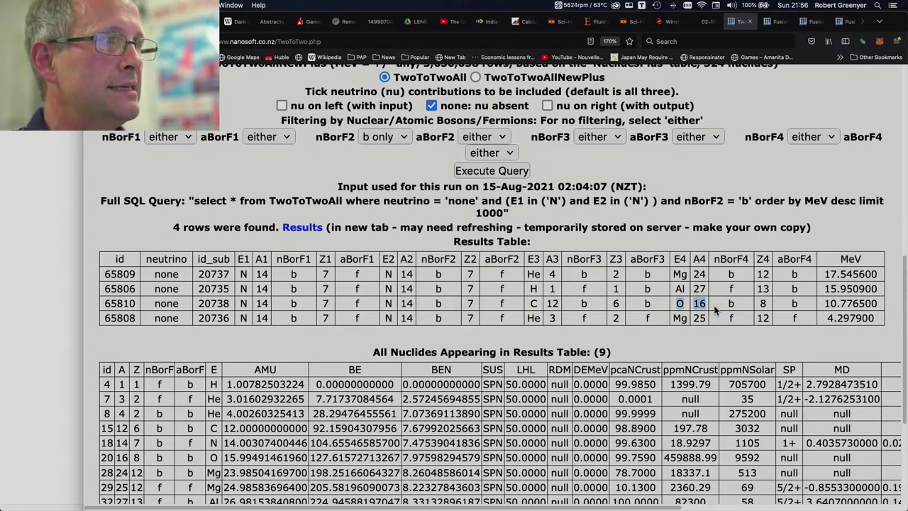
# Highlight the MeV value of the He 3 + Mg 25 row and the C 12 and O 16 products.
pyautogui.scroll(-1, 715, 310)
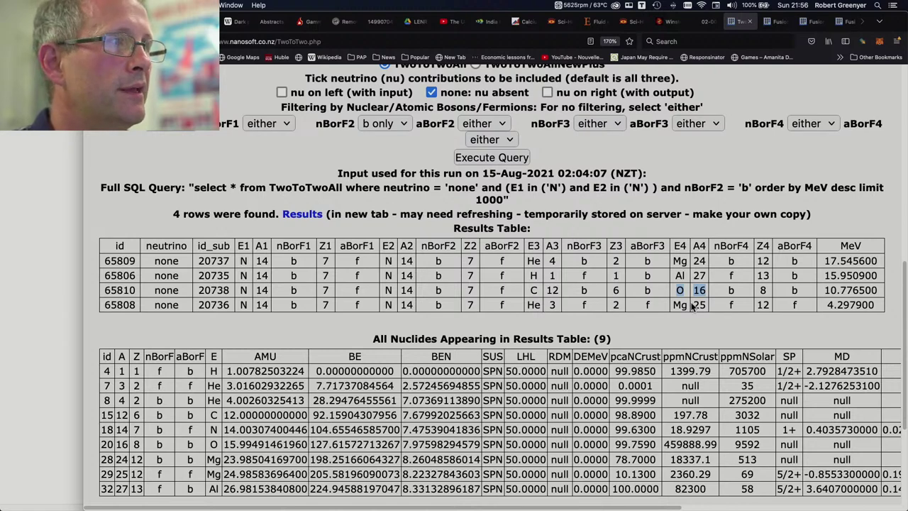
pyautogui.moveTo(827, 306); pyautogui.dragTo(884, 308)
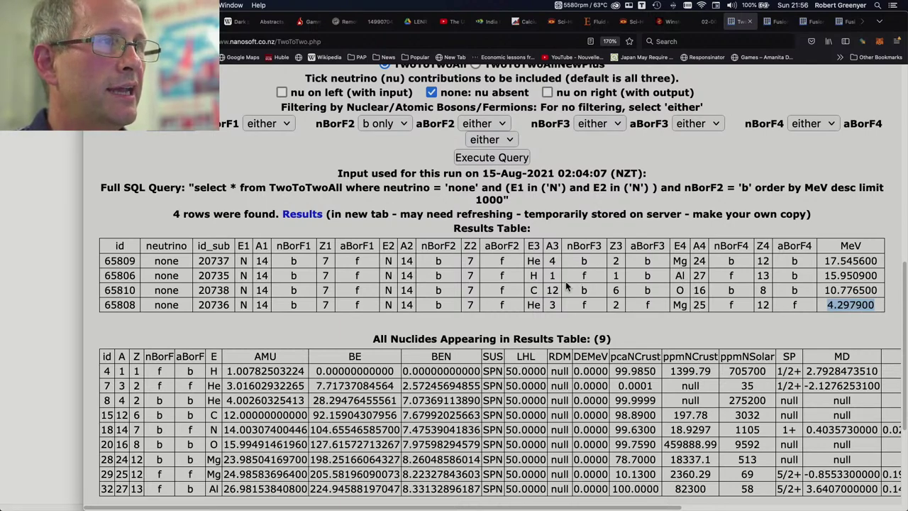
pyautogui.moveTo(530, 289); pyautogui.dragTo(557, 290)
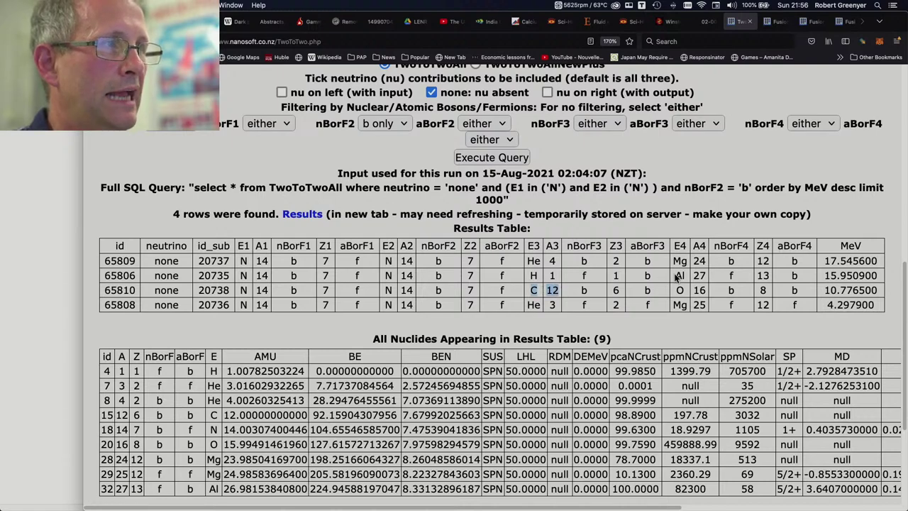
pyautogui.moveTo(674, 276); pyautogui.dragTo(705, 291)
pyautogui.doubleClick(537, 275)
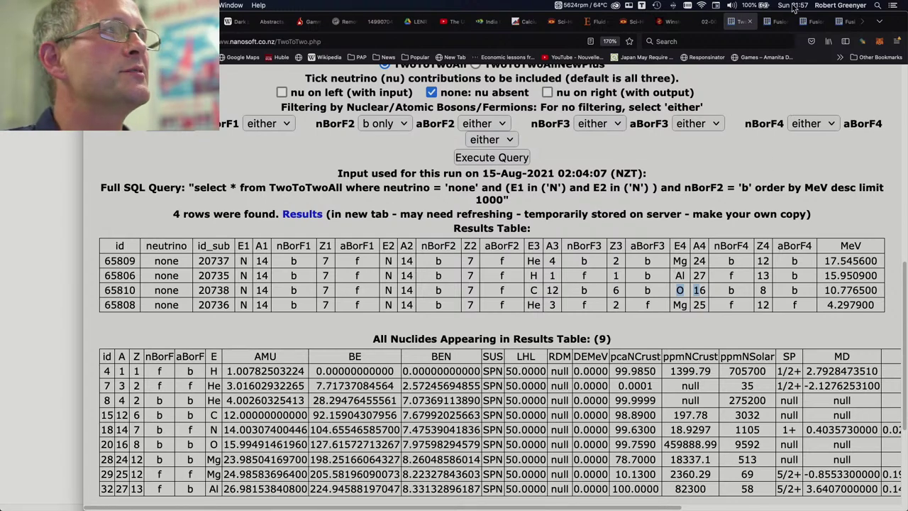
# Bring forward the background browser window, view the atmosphere composition chart, and highlight Silicon in the crust abundance list.
pyautogui.moveTo(794, 22); pyautogui.dragTo(766, 113)
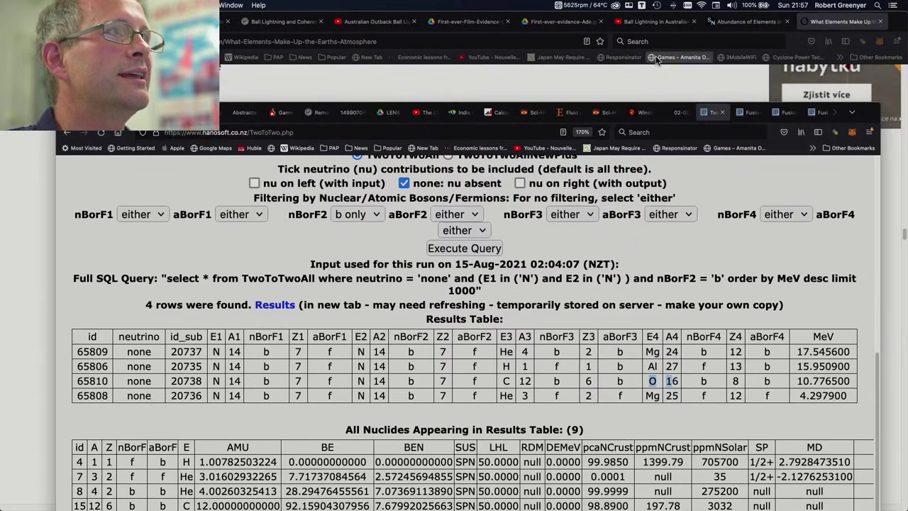
pyautogui.click(742, 33)
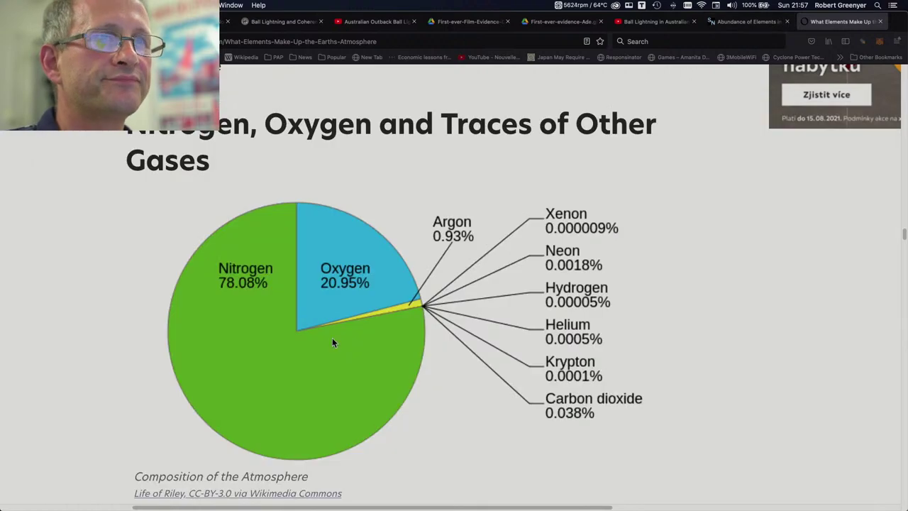
pyautogui.click(743, 23)
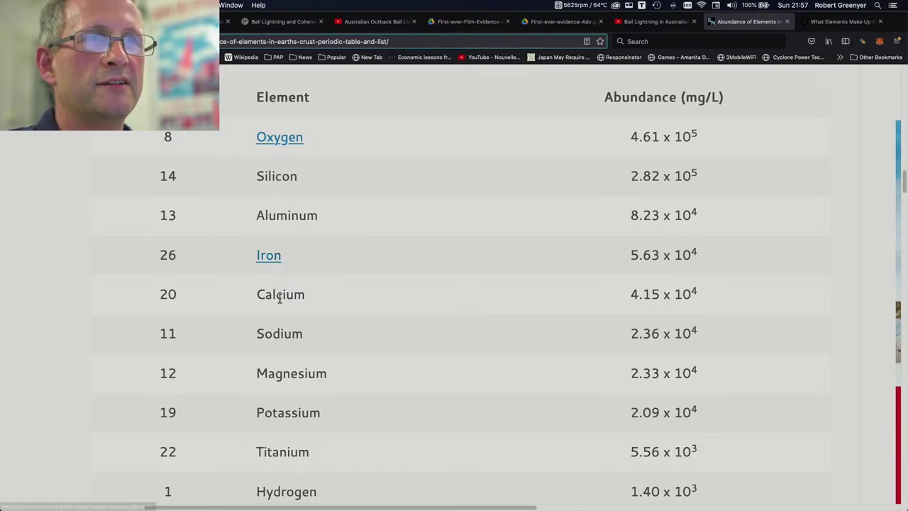
pyautogui.moveTo(298, 177); pyautogui.dragTo(259, 178)
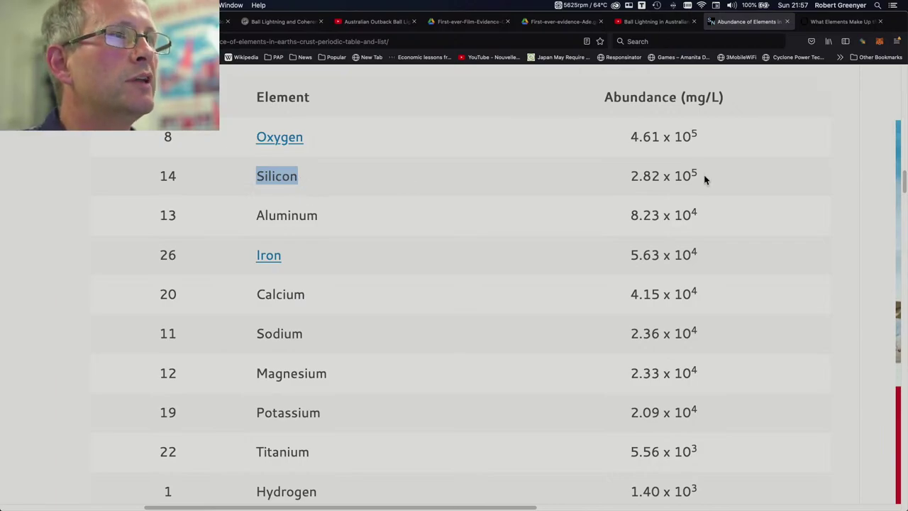
# Switch to Safari and examine the Fusion results for carbon with oxygen.
pyautogui.press('super+Tab')
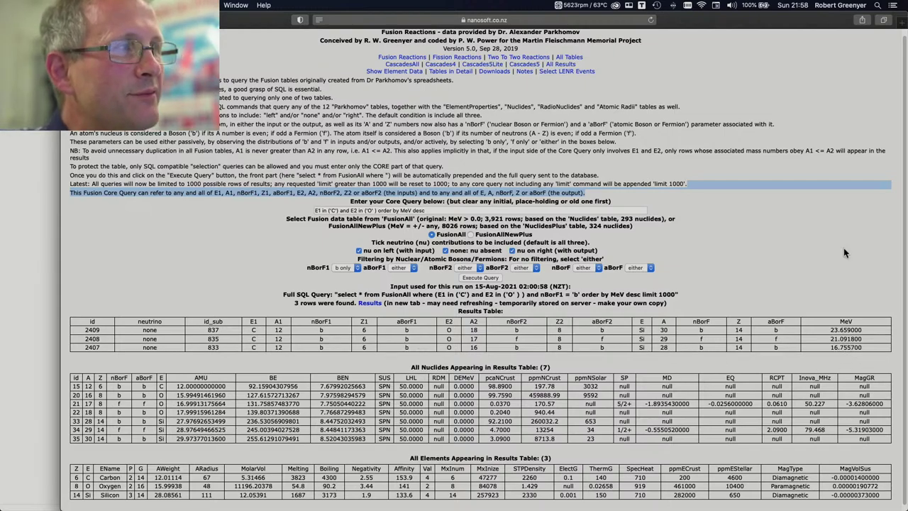
pyautogui.press('super+m')
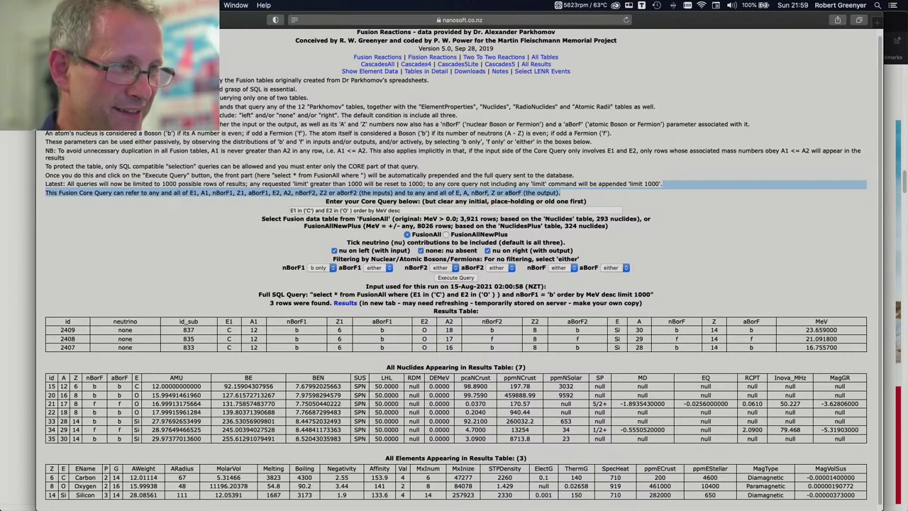
# Switch back to Firefox, highlight the N 14 + N 14 row's MeV value in the silicon Fusion results, and compare it with the TwoToTwo results.
pyautogui.press('super+Tab')
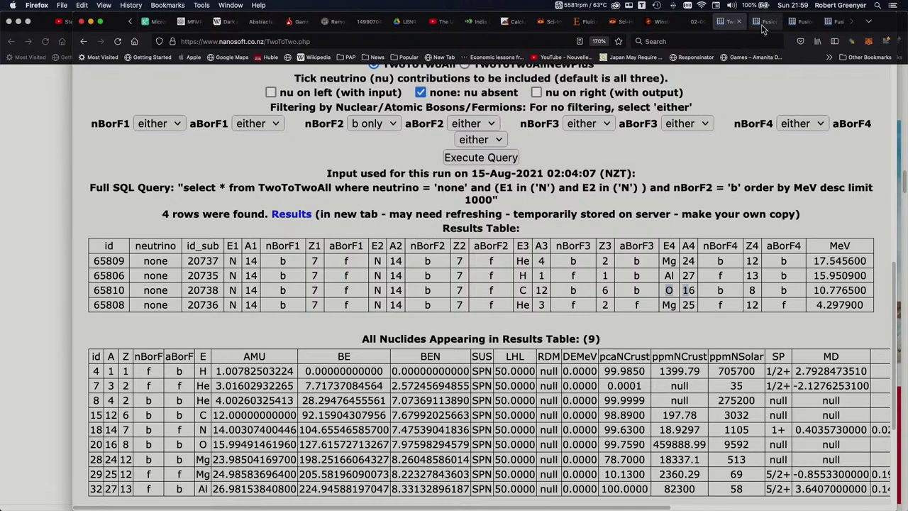
pyautogui.click(764, 23)
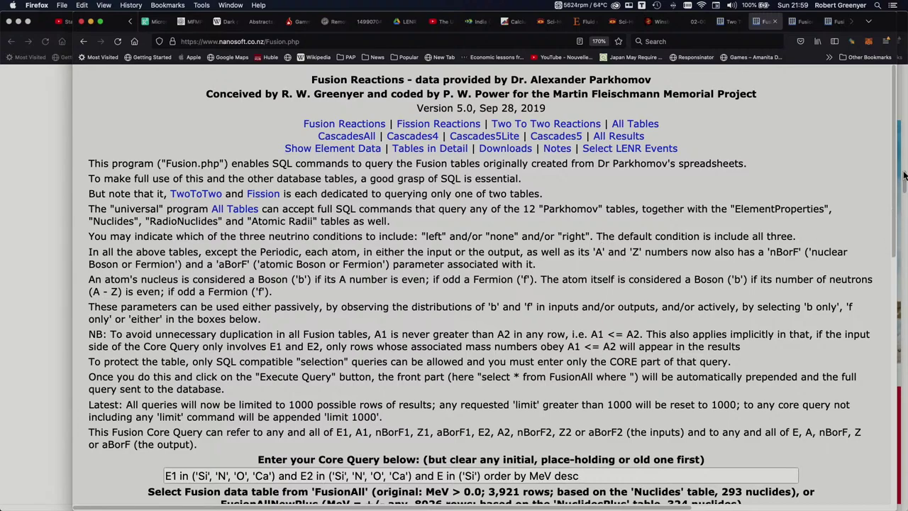
pyautogui.moveTo(902, 137); pyautogui.dragTo(896, 309)
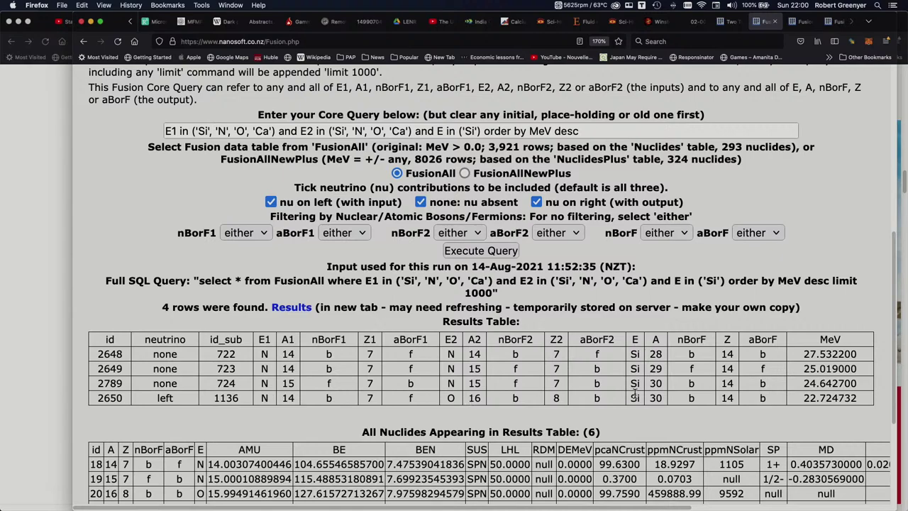
pyautogui.doubleClick(823, 355)
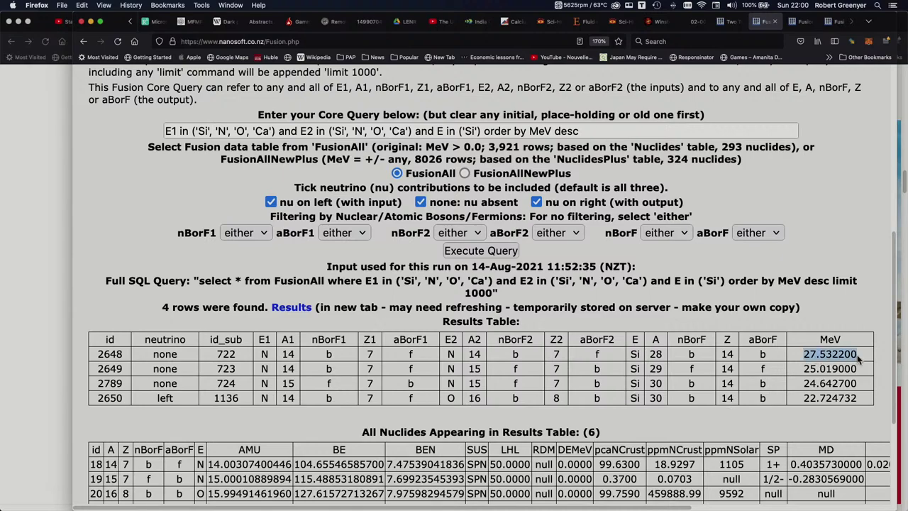
pyautogui.click(727, 21)
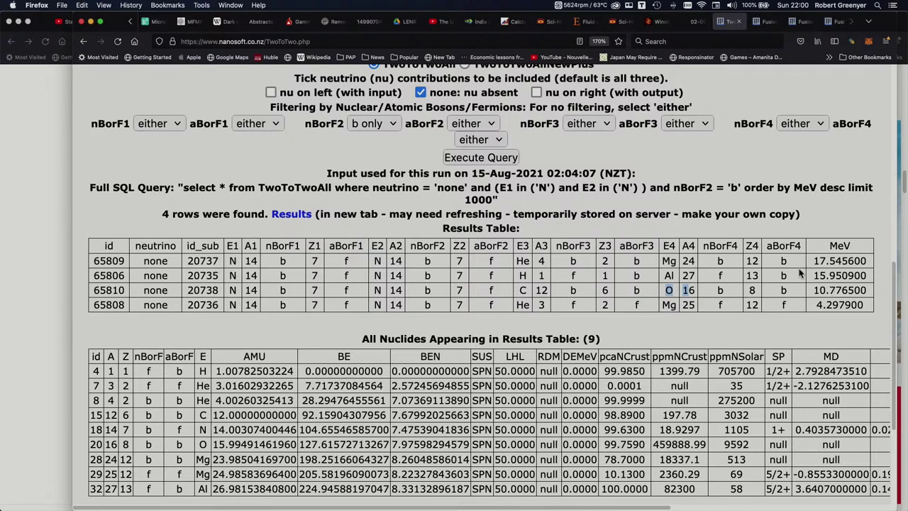
pyautogui.click(761, 22)
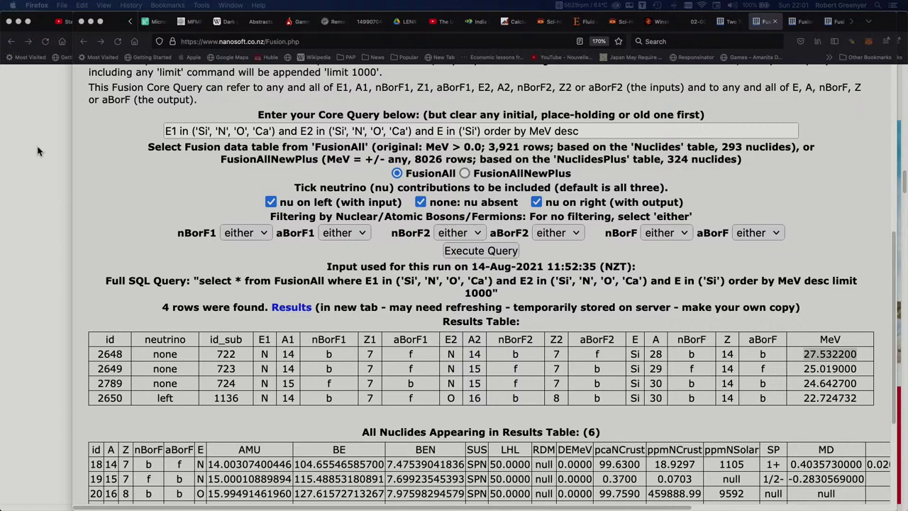
# Switch to Safari, shrink its Fusion window and place it above the silicon results table of the Firefox window.
pyautogui.press('super+Tab')
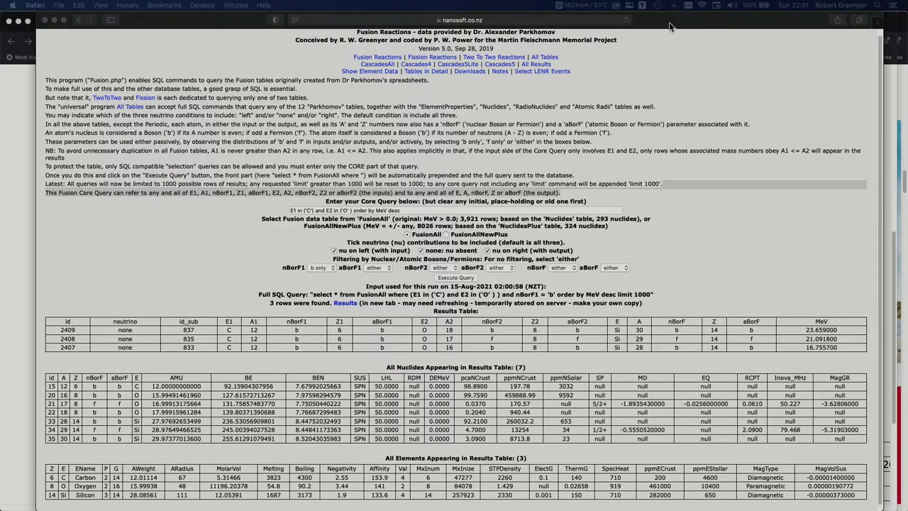
pyautogui.moveTo(670, 26); pyautogui.dragTo(674, 430)
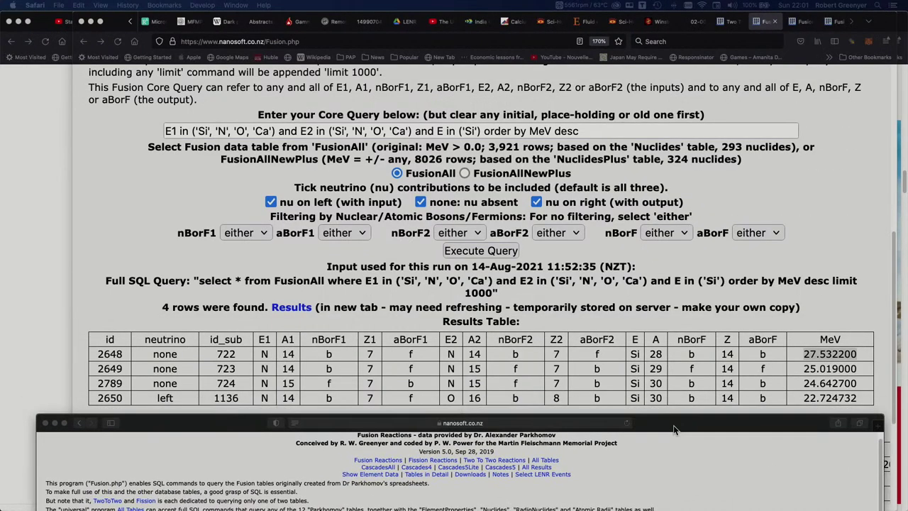
pyautogui.click(673, 425)
pyautogui.moveTo(674, 425); pyautogui.dragTo(638, 57)
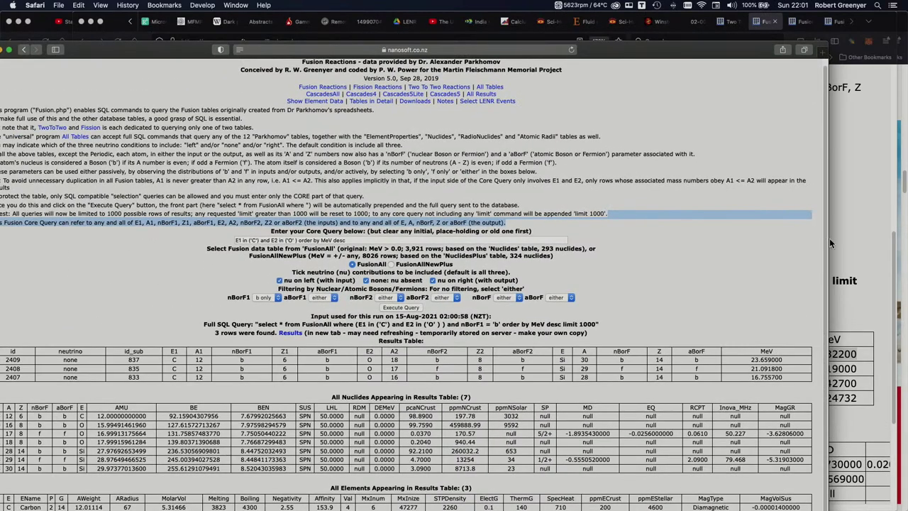
pyautogui.moveTo(829, 239); pyautogui.dragTo(474, 248)
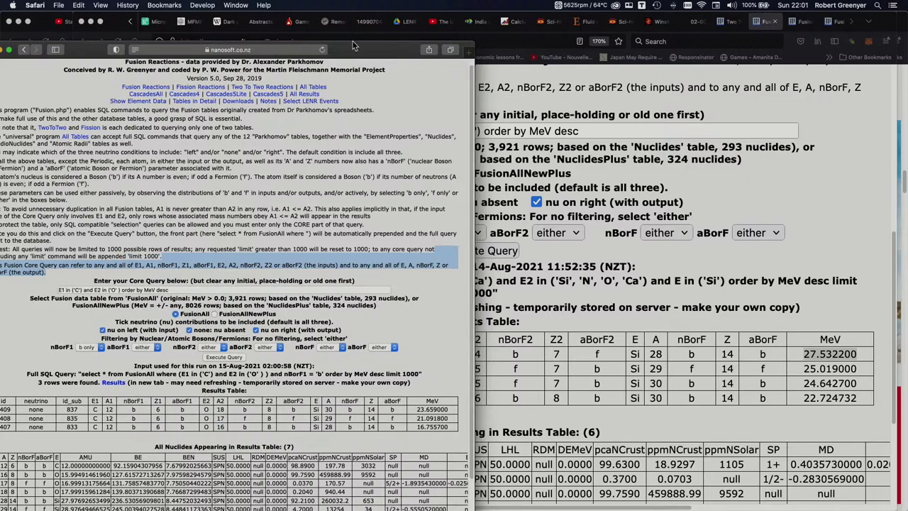
pyautogui.moveTo(352, 48); pyautogui.dragTo(680, 22)
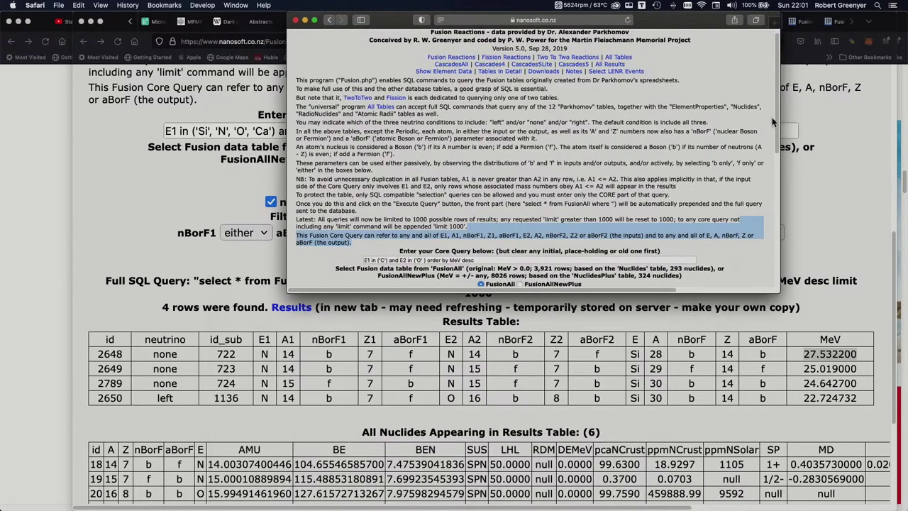
# Enlarge the carbon-oxygen Fusion page and widen its window so the results table shows every column through MeV.
pyautogui.moveTo(776, 122); pyautogui.dragTo(785, 196)
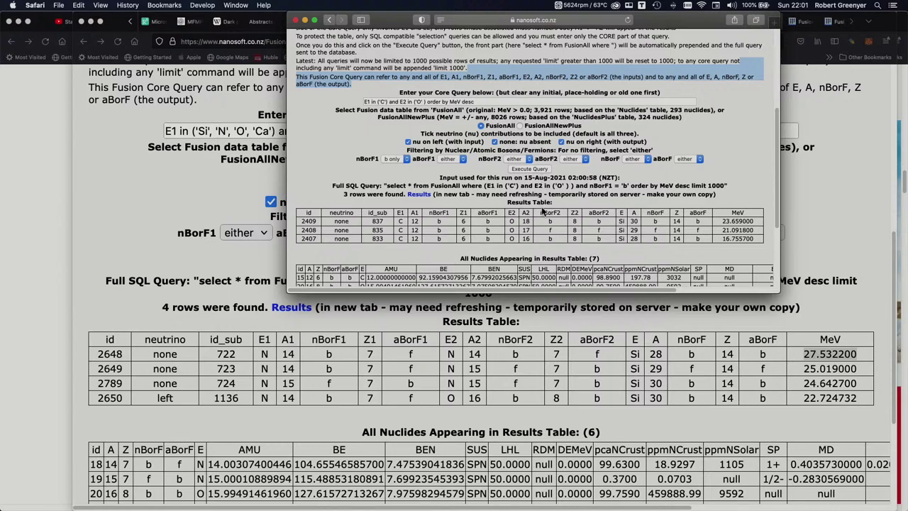
pyautogui.press('super+plus')
pyautogui.press('super+plus')
pyautogui.press('super+plus')
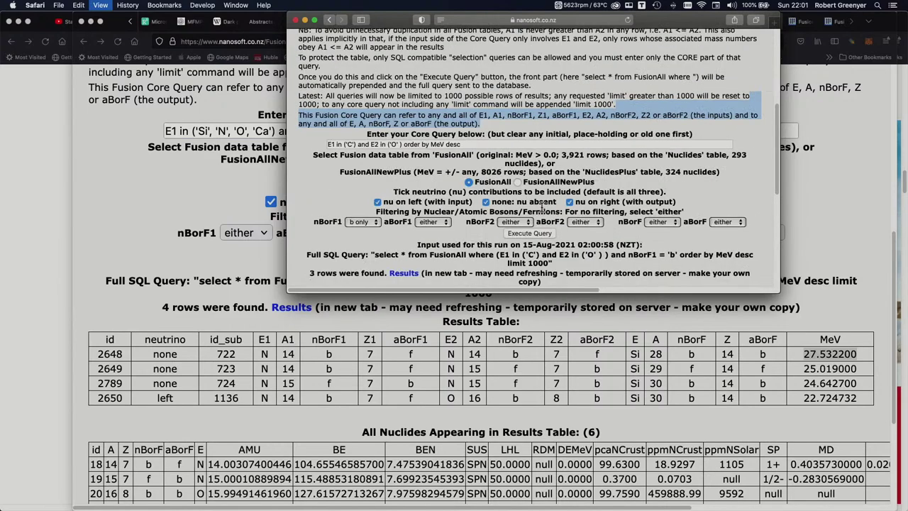
pyautogui.moveTo(779, 127); pyautogui.dragTo(783, 218)
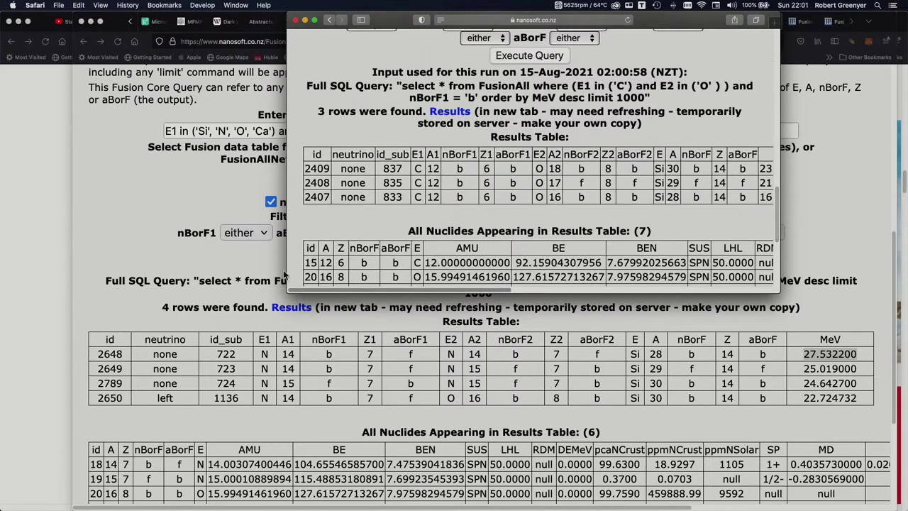
pyautogui.moveTo(282, 257); pyautogui.dragTo(117, 253)
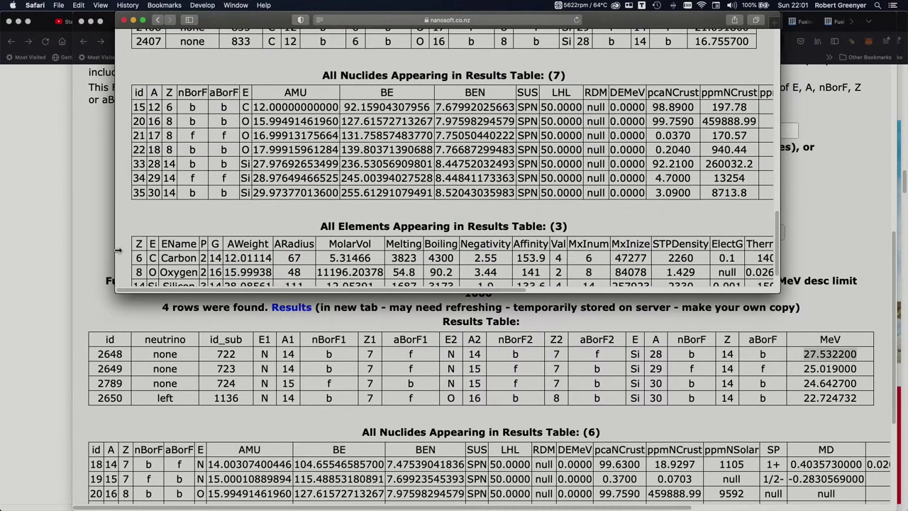
pyautogui.scroll(5, 731, 192)
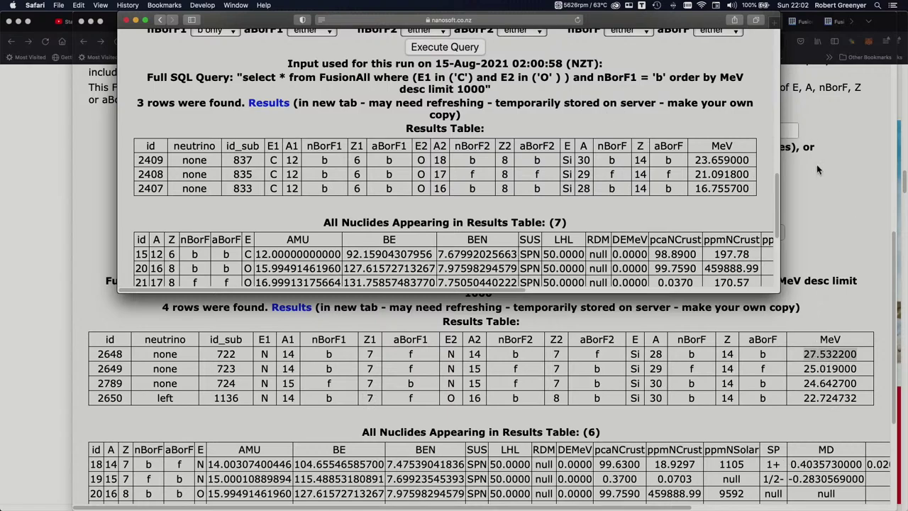
# Switch to Firefox and, in the calcium Fusion results, highlight the first row's Si 28 and Ca 42 and the last row's Ca 40.
pyautogui.click(855, 212)
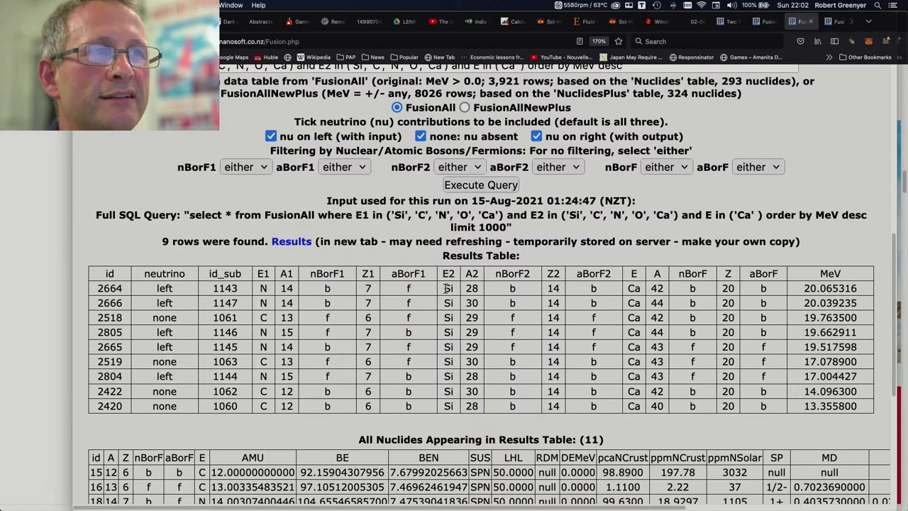
pyautogui.moveTo(447, 288); pyautogui.dragTo(480, 291)
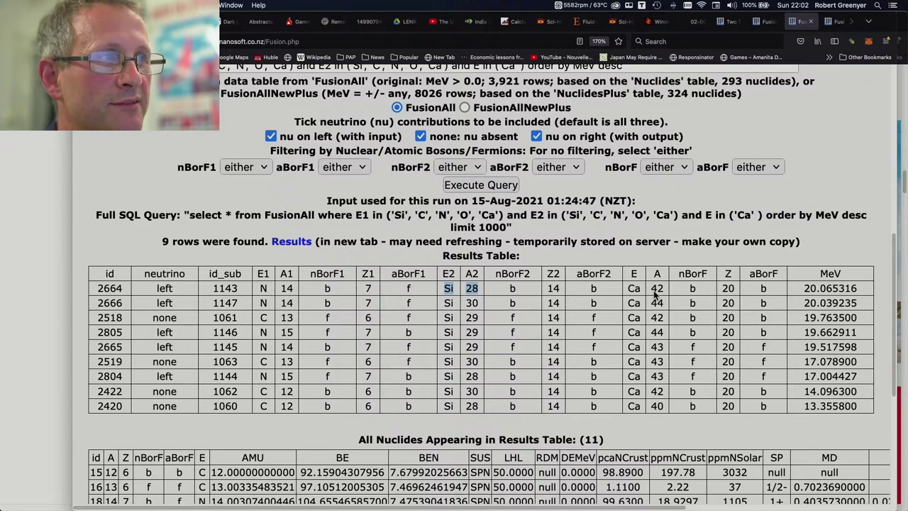
pyautogui.moveTo(627, 288); pyautogui.dragTo(670, 284)
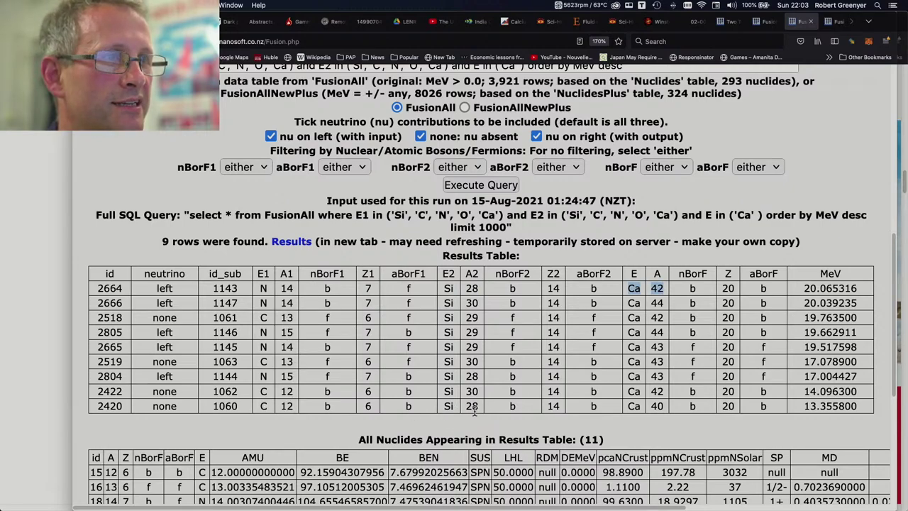
pyautogui.moveTo(628, 406); pyautogui.dragTo(690, 408)
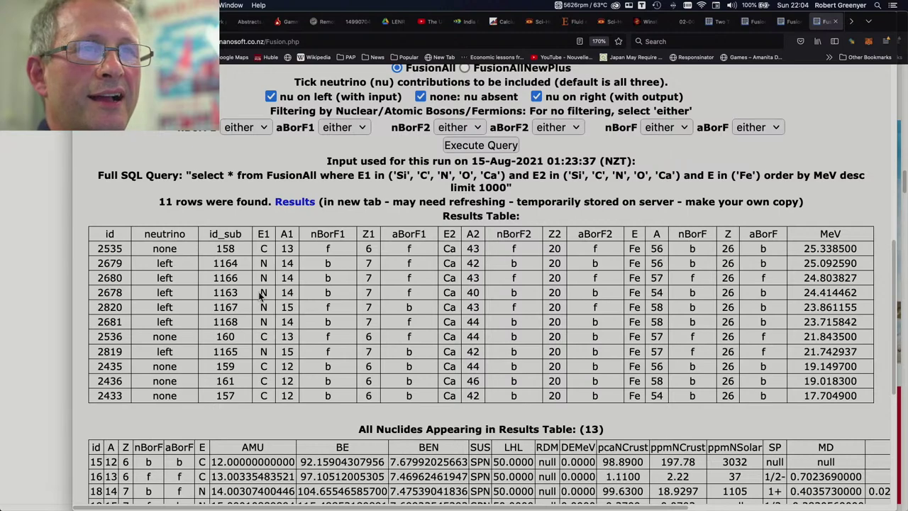
# In the iron Fusion results, highlight N 14, Ca 40 and Fe 54 in the row with id 2678.
pyautogui.moveTo(260, 297); pyautogui.dragTo(298, 297)
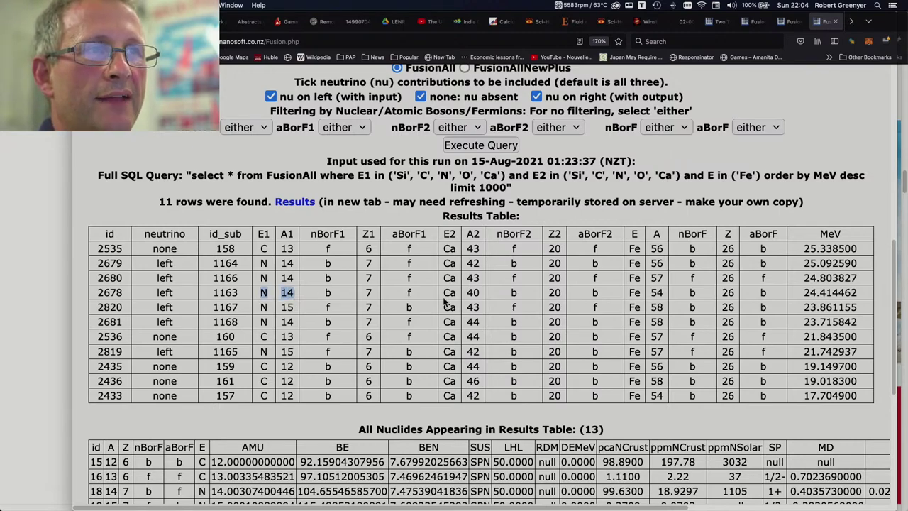
pyautogui.moveTo(447, 292); pyautogui.dragTo(479, 295)
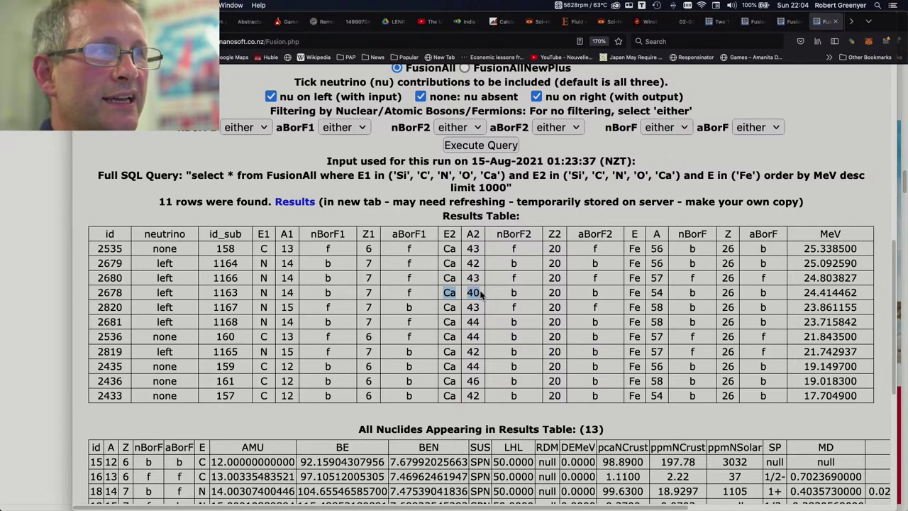
pyautogui.moveTo(630, 294); pyautogui.dragTo(665, 298)
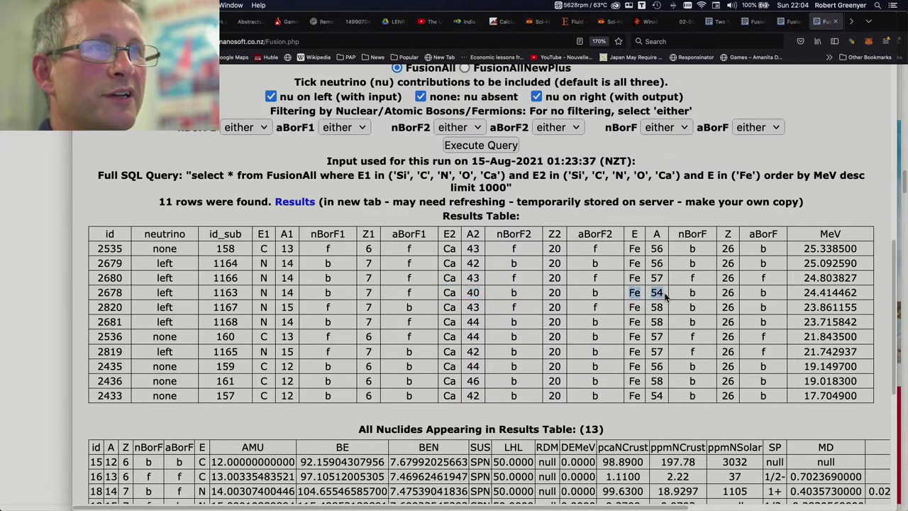
# Highlight the C 13 and N 14 inputs of the first two iron Fusion rows, then the calcium inputs and iron products down the table.
pyautogui.moveTo(260, 248); pyautogui.dragTo(329, 247)
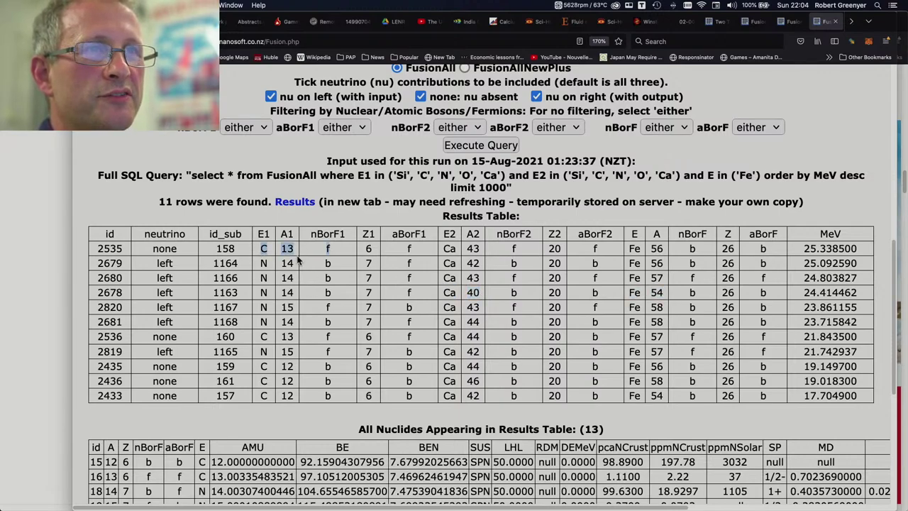
pyautogui.moveTo(260, 264); pyautogui.dragTo(294, 264)
pyautogui.moveTo(446, 248); pyautogui.dragTo(487, 398)
pyautogui.click(669, 259)
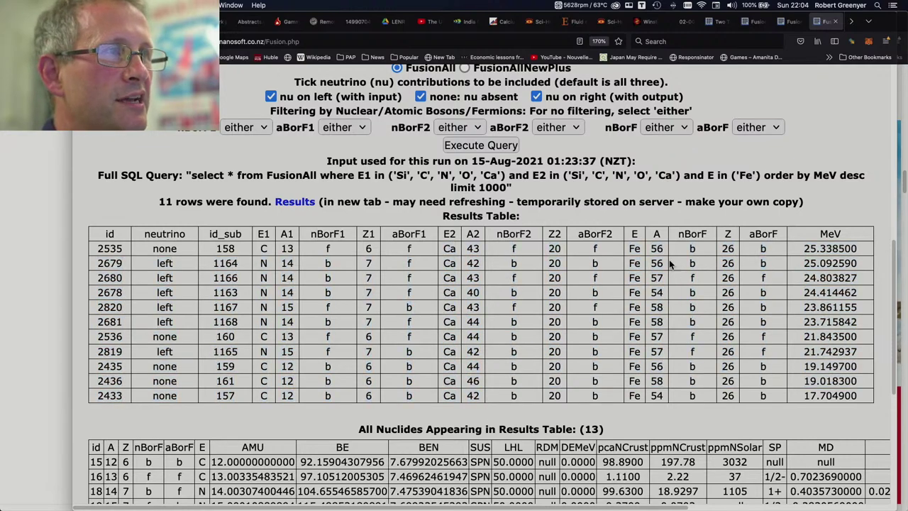
pyautogui.moveTo(630, 248); pyautogui.dragTo(667, 395)
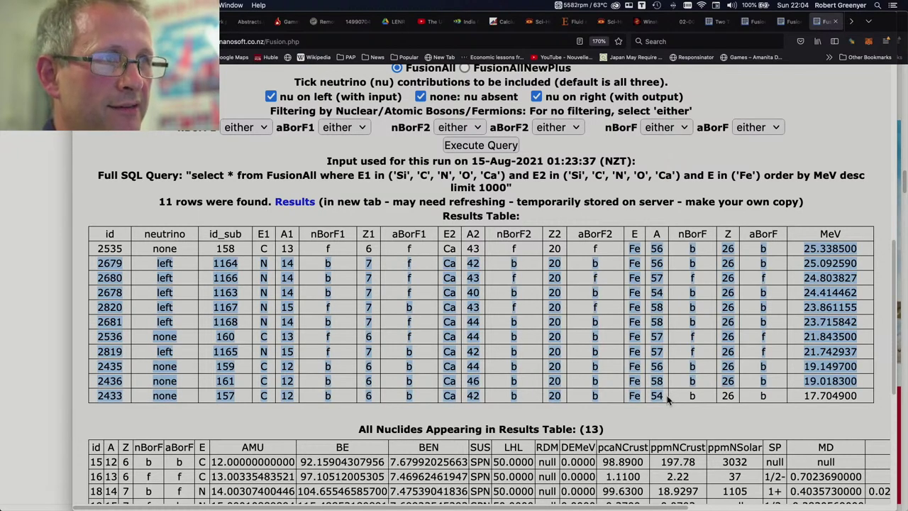
pyautogui.click(669, 399)
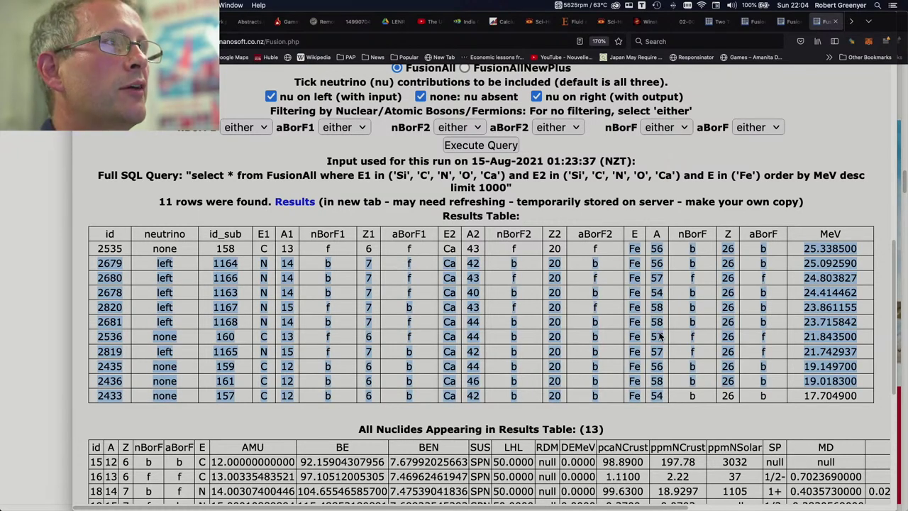
# Return to the nitrogen TwoToTwo results and compare them with the carbon-oxygen Fusion results in the Safari window.
pyautogui.click(723, 23)
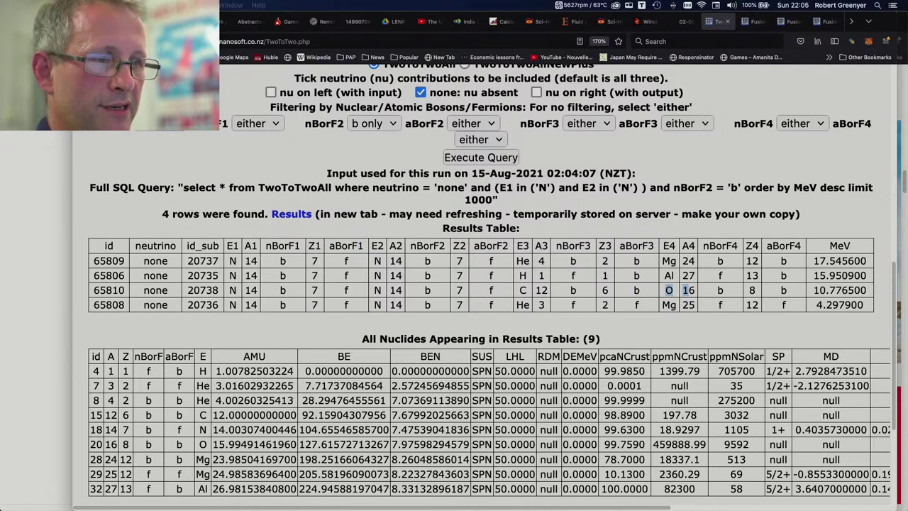
pyautogui.click(240, 5)
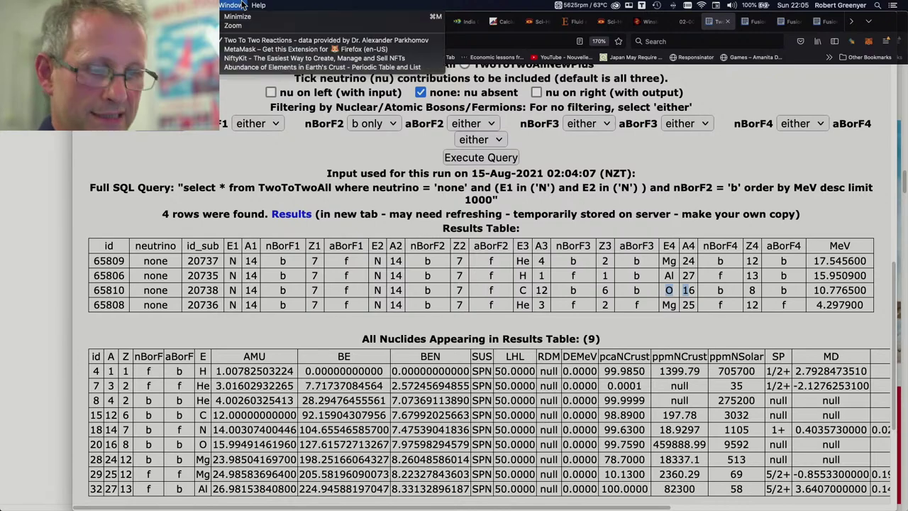
pyautogui.moveTo(258, 5)
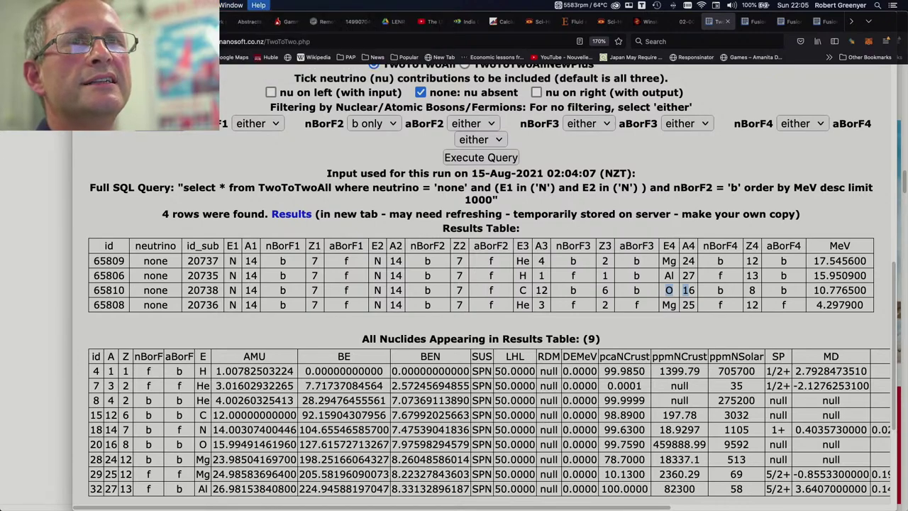
pyautogui.click(248, 18)
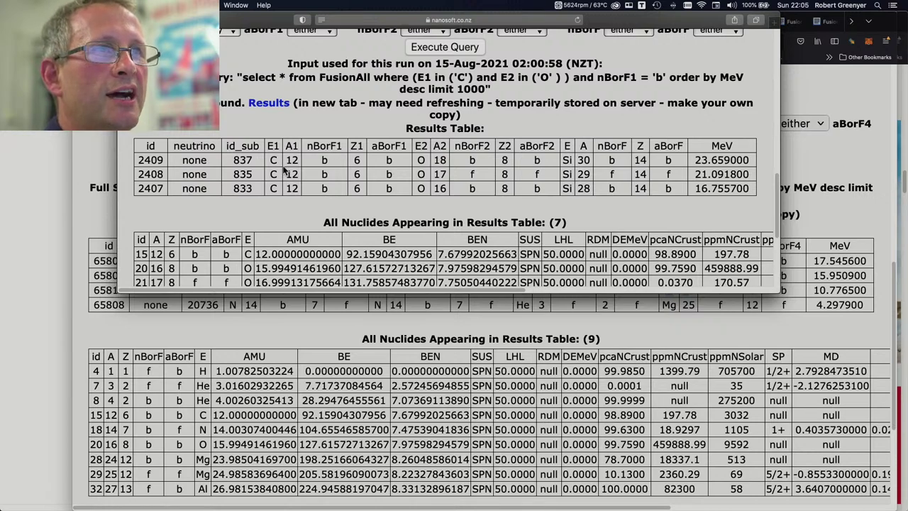
pyautogui.click(645, 306)
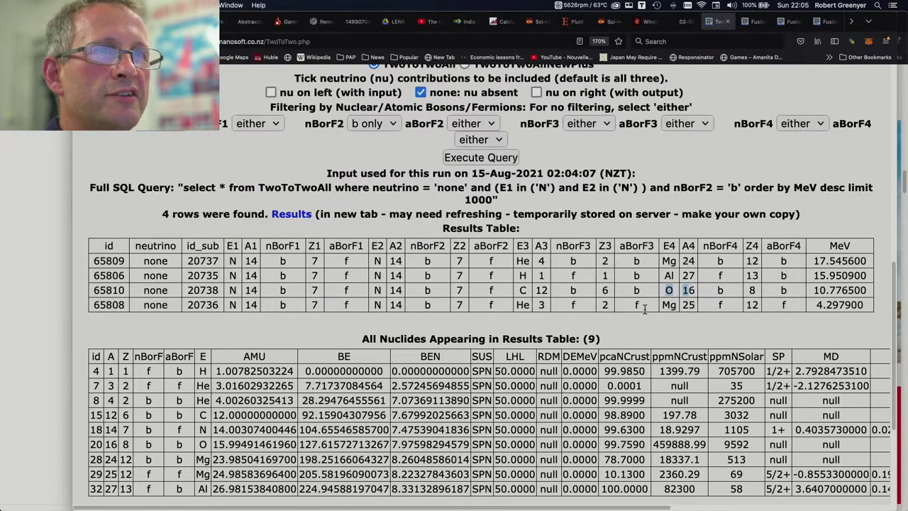
# Review the silicon, calcium and iron Fusion results in turn.
pyautogui.click(771, 24)
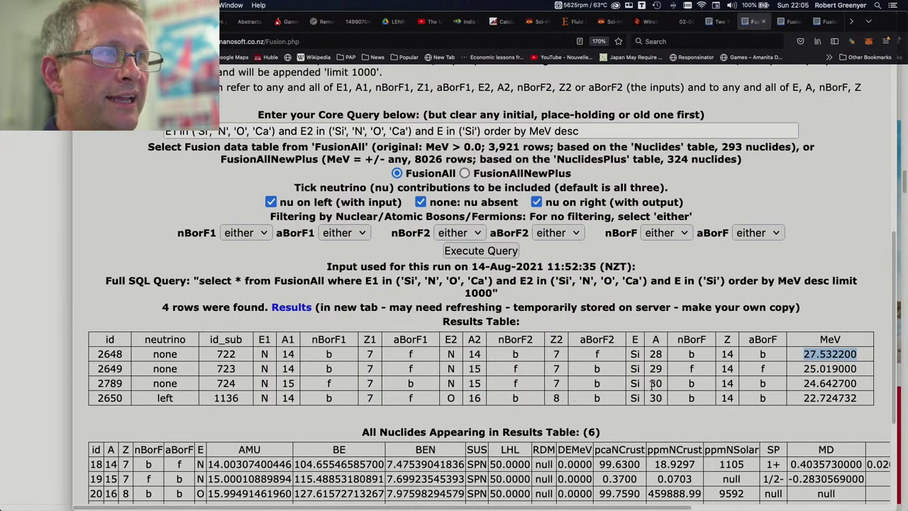
pyautogui.click(788, 22)
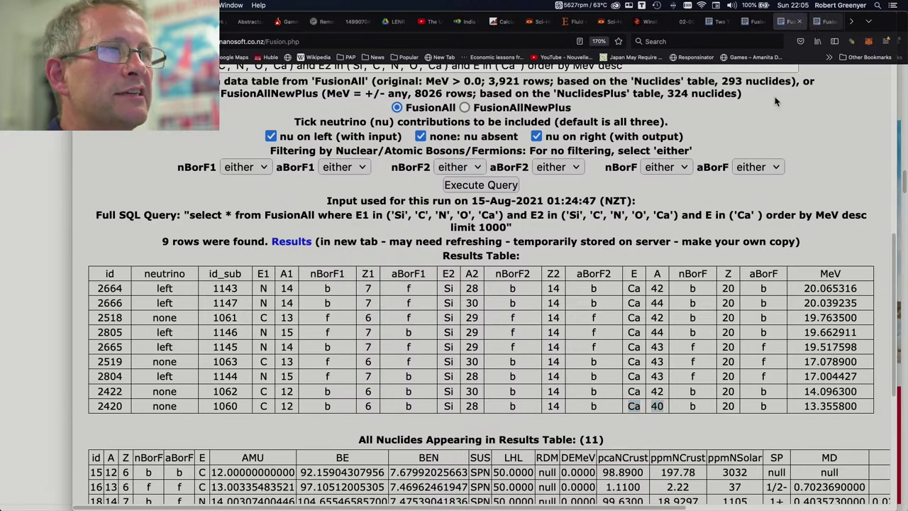
pyautogui.click(820, 23)
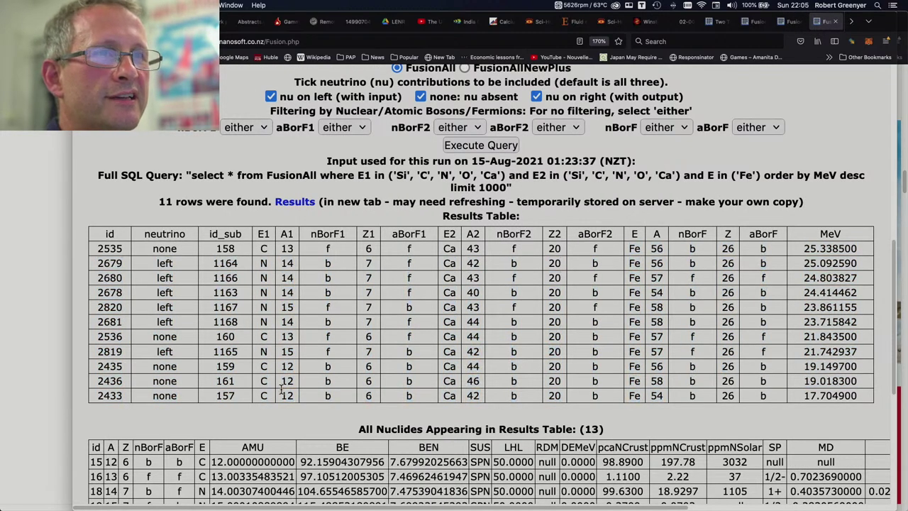
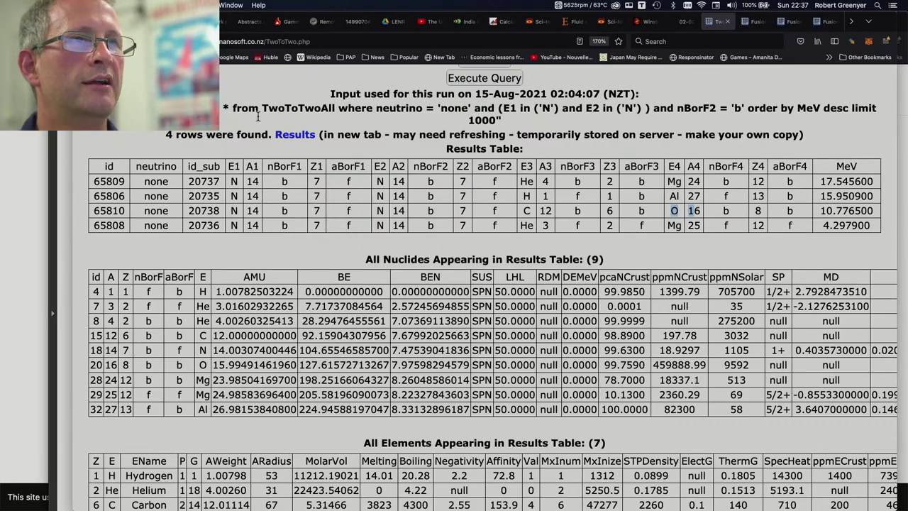
# Bring the TwoToTwo core query form into view and reduce the page zoom to 120%.
pyautogui.scroll(10, 284, 231)
pyautogui.hscroll(5, 306, 227)
pyautogui.scroll(-3, 329, 223)
pyautogui.scroll(-2, 329, 224)
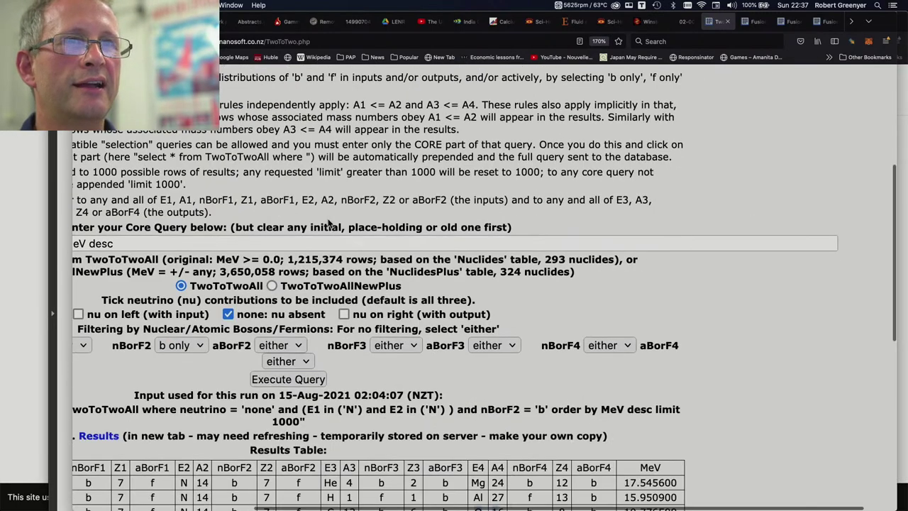
pyautogui.hscroll(-5, 384, 241)
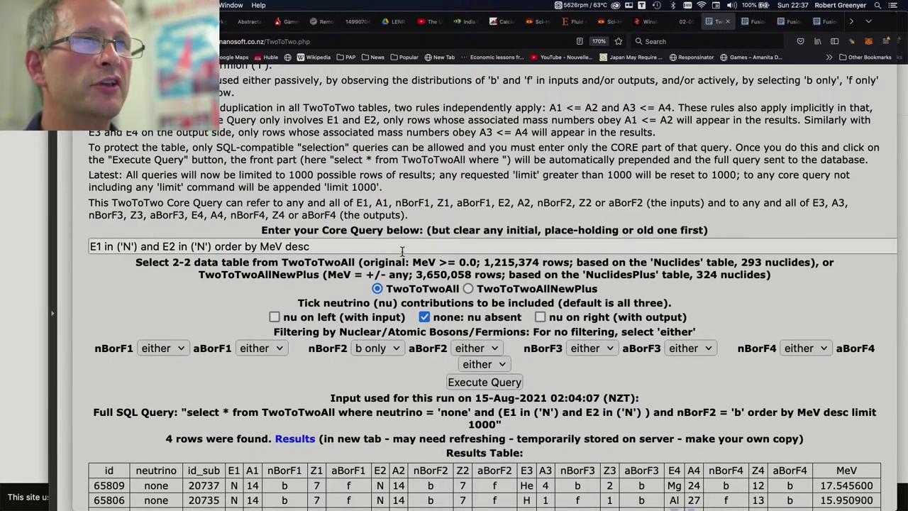
pyautogui.press('super+minus')
pyautogui.press('super+minus')
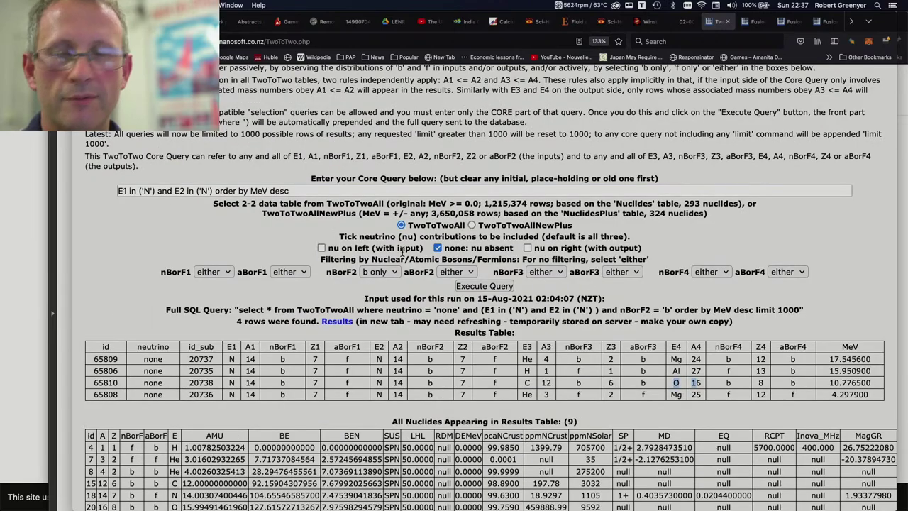
pyautogui.press('super+minus')
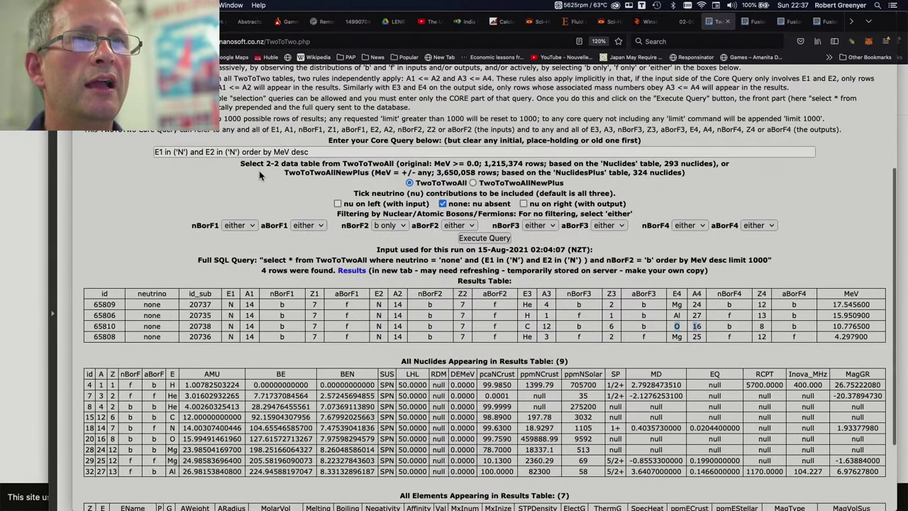
# Leave the TwoToTwo query form and open the Fusion Reactions query page.
pyautogui.click(181, 152)
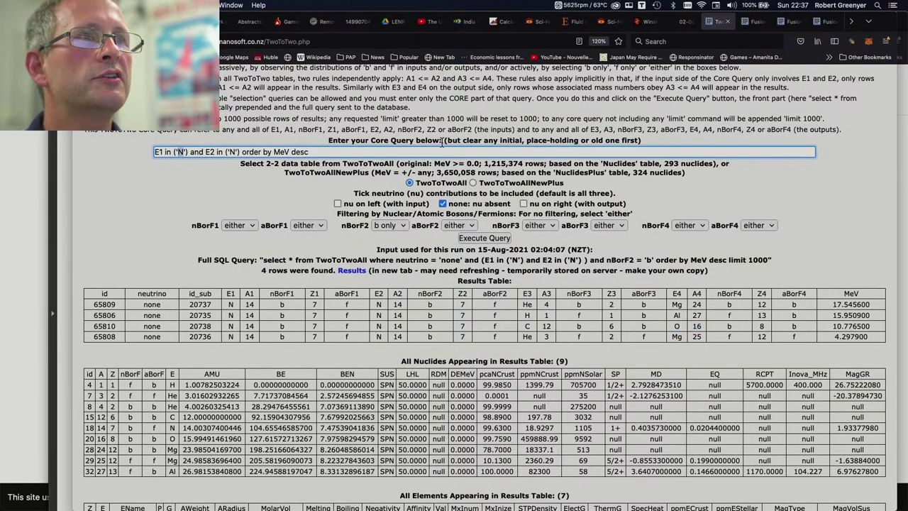
pyautogui.scroll(5, 443, 145)
pyautogui.scroll(-1, 443, 144)
pyautogui.click(393, 110)
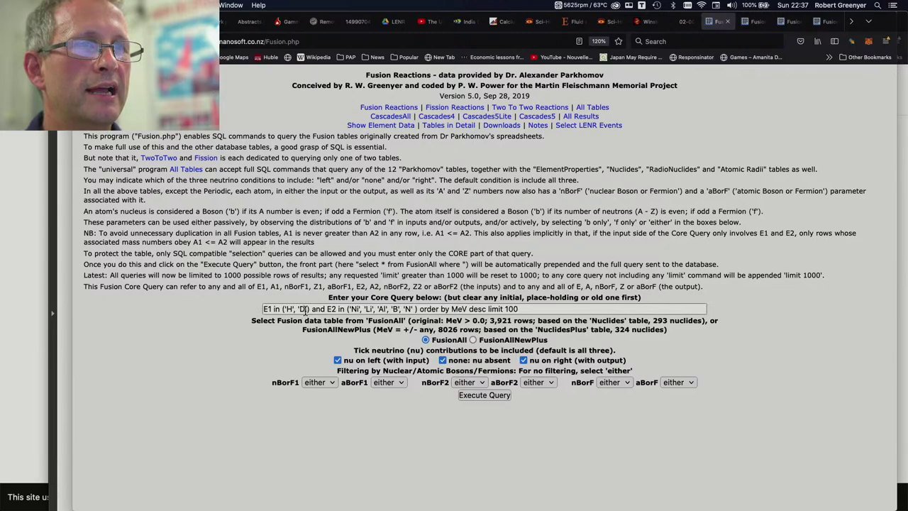
# Remove 'D' from the E1 list of the Fusion core query so that it reads E1 in ('H').
pyautogui.click(305, 311)
pyautogui.press('BackSpace')
pyautogui.press('BackSpace')
pyautogui.press('BackSpace')
pyautogui.press('BackSpace')
pyautogui.press('BackSpace')
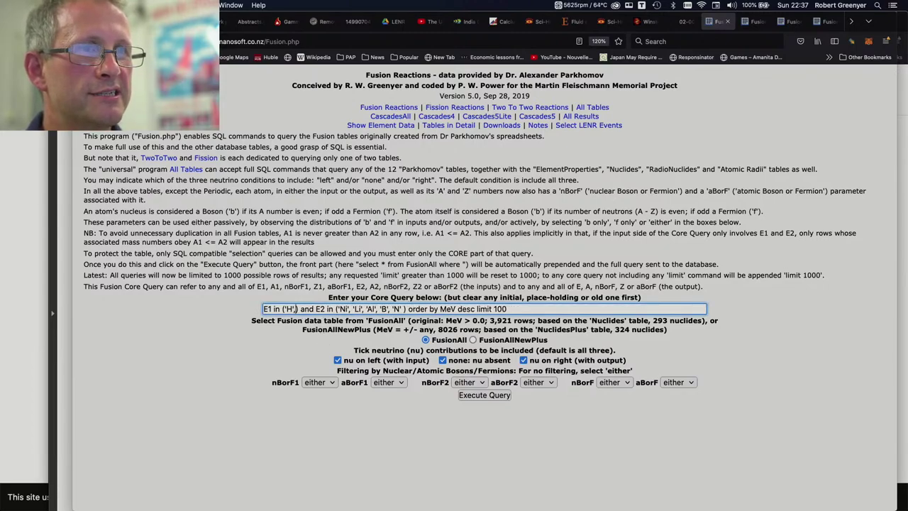
pyautogui.click(403, 310)
pyautogui.press('BackSpace')
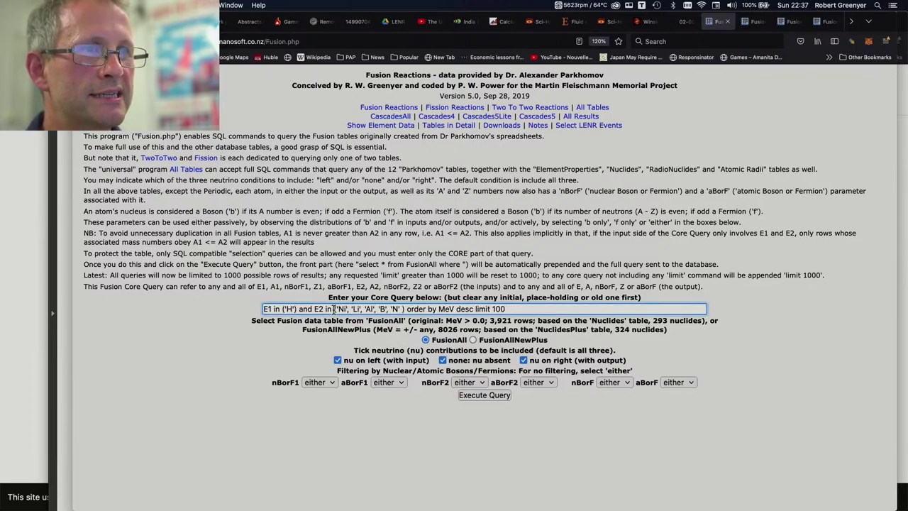
# Replace the E2 element list in the core query with 'Fe' and execute the Fusion query.
pyautogui.doubleClick(344, 309)
pyautogui.moveTo(411, 318); pyautogui.dragTo(395, 306)
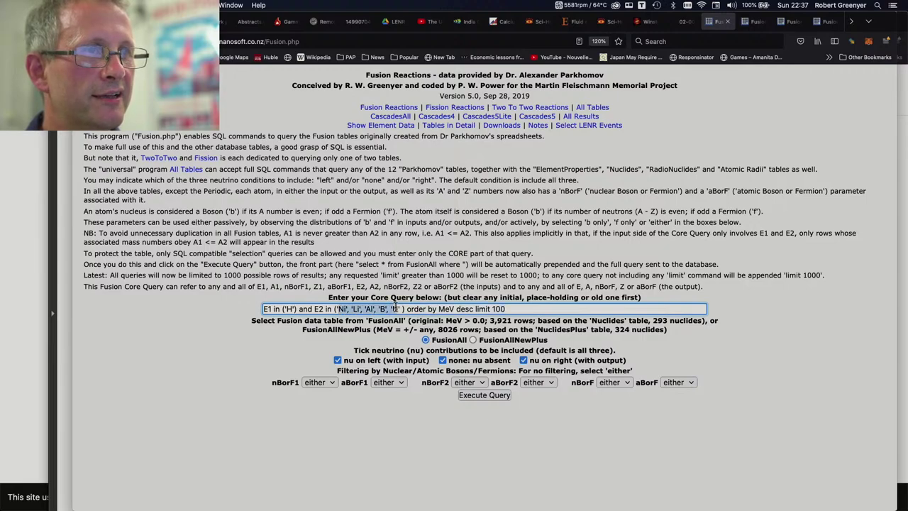
pyautogui.write('Fe')
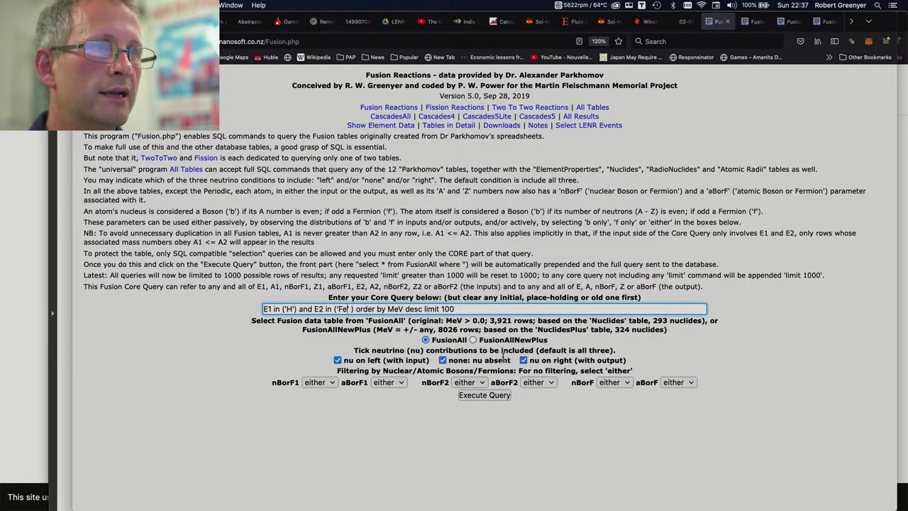
pyautogui.click(479, 396)
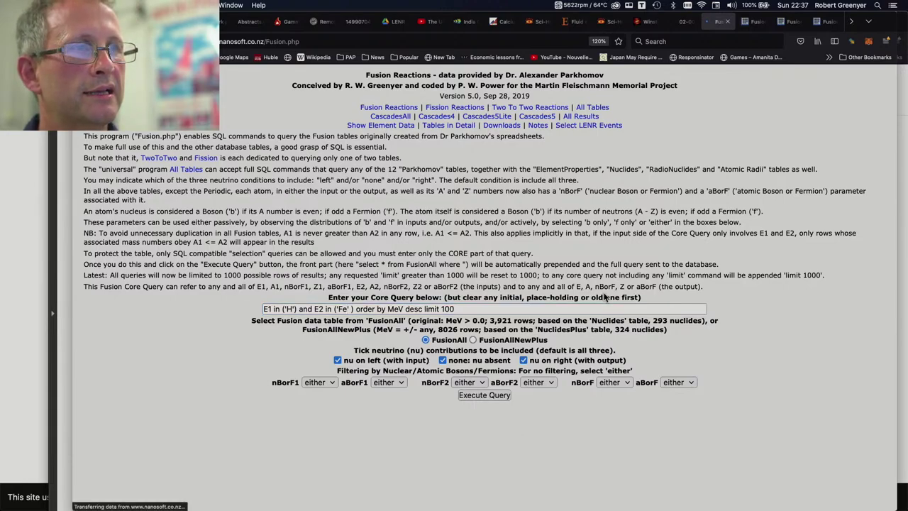
# In the hydrogen-iron Fusion results, highlight the Co 59 product and its MeV value.
pyautogui.scroll(-2, 606, 298)
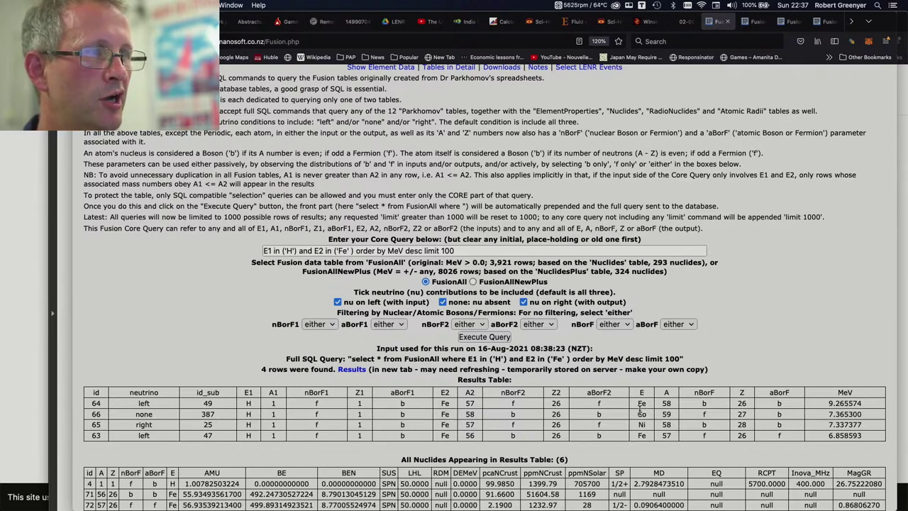
pyautogui.moveTo(638, 414); pyautogui.dragTo(673, 419)
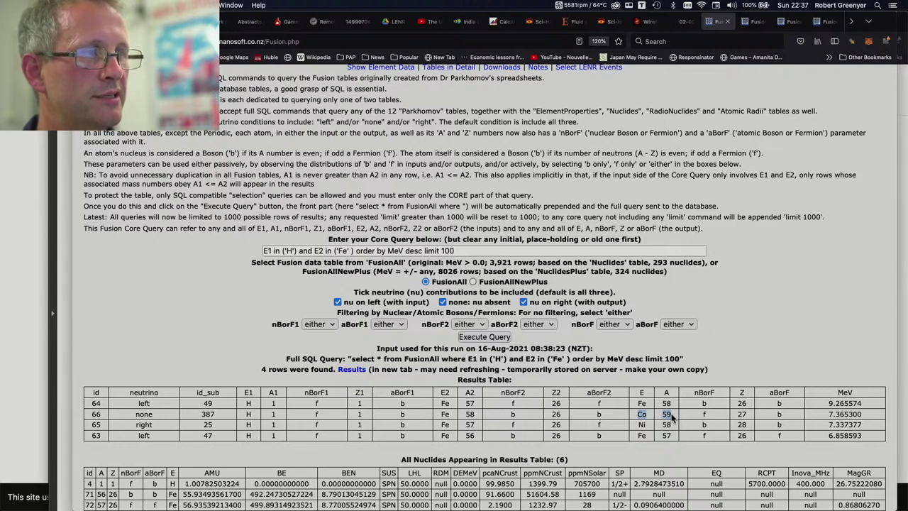
pyautogui.click(831, 415)
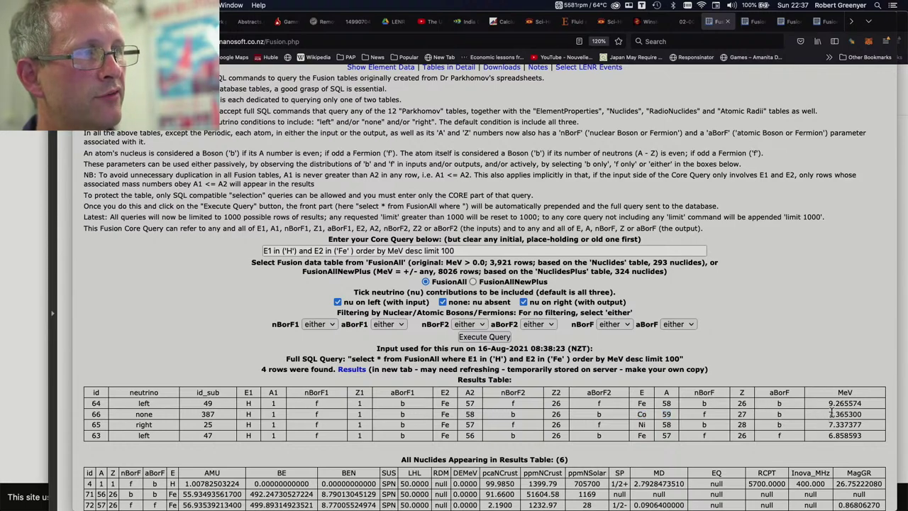
pyautogui.moveTo(833, 415); pyautogui.dragTo(860, 414)
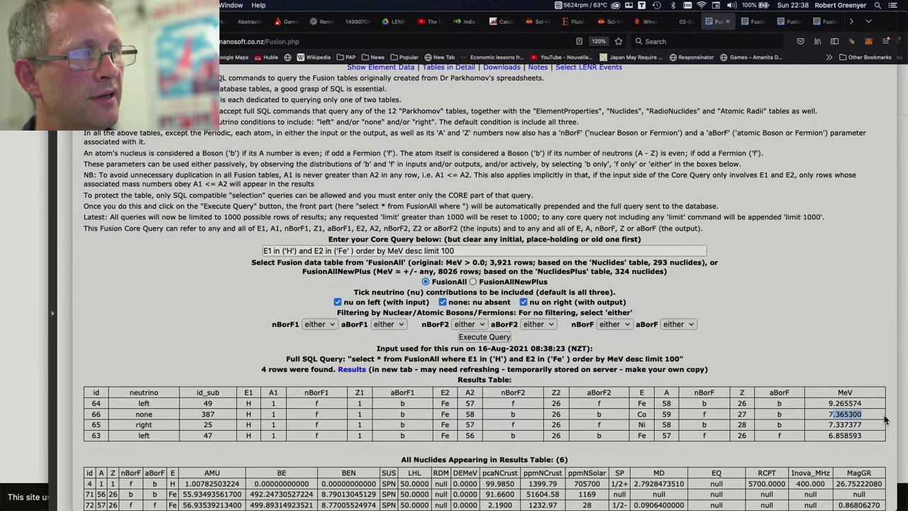